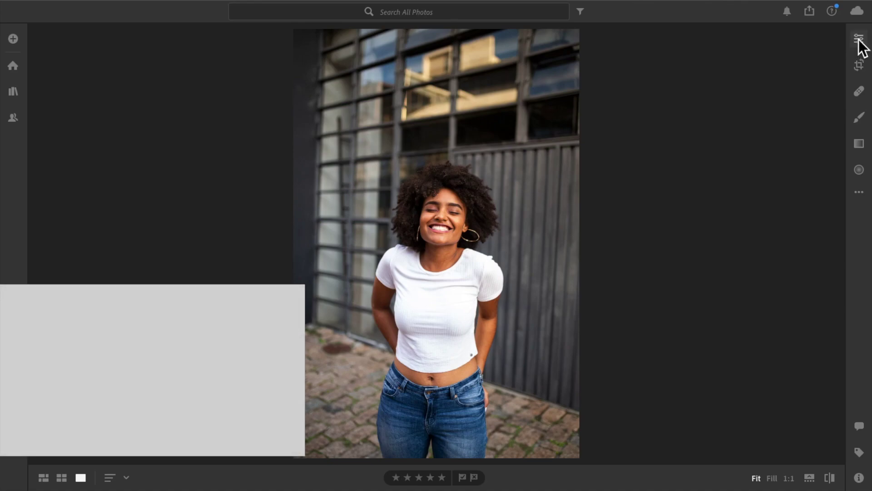
In the Edit panel, set Exposure to -0.51, Contrast to -10 and Highlights to -31
left_click(859, 40)
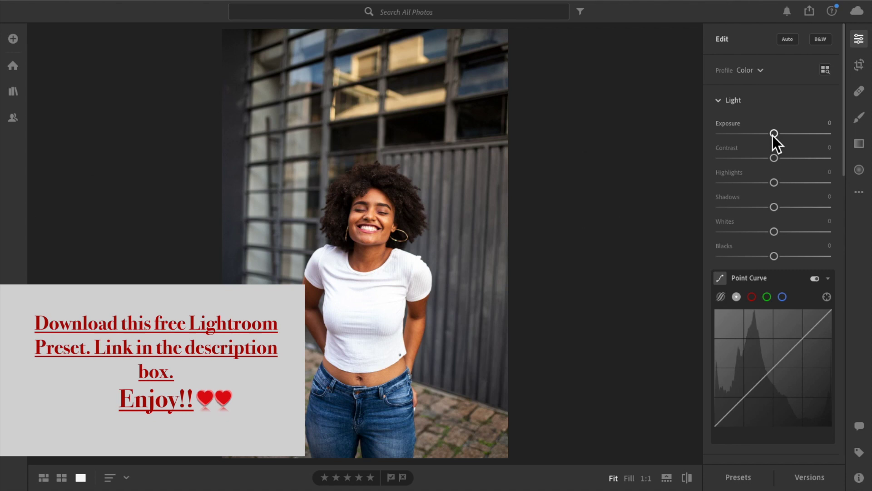
left_click_drag(774, 135, 768, 135)
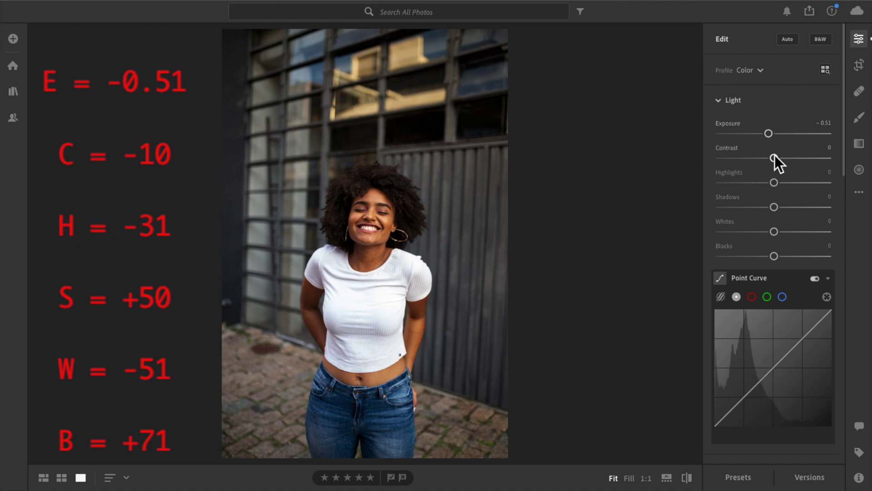
left_click_drag(775, 159, 773, 159)
left_click_drag(770, 159, 771, 159)
left_click_drag(773, 181, 759, 183)
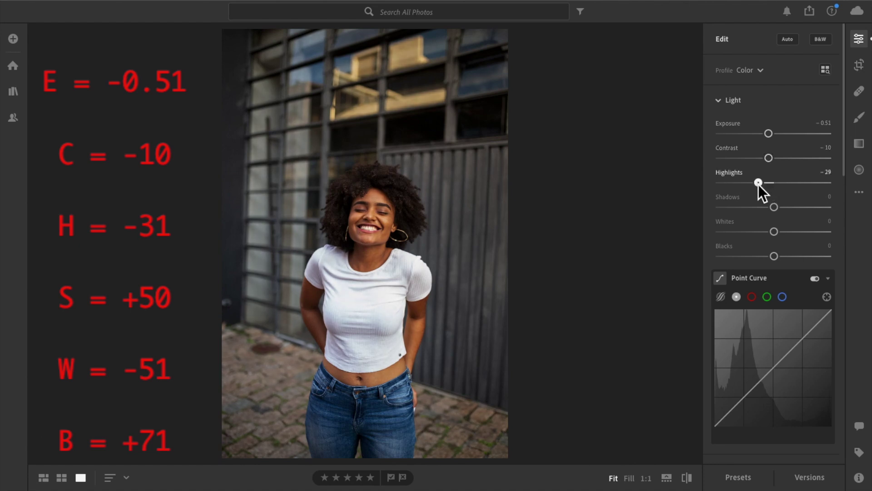
left_click_drag(756, 185, 757, 185)
Lift Shadows to +50, drop Whites to -51 and raise Blacks to +71
left_click_drag(774, 207, 783, 209)
left_click_drag(793, 210, 798, 210)
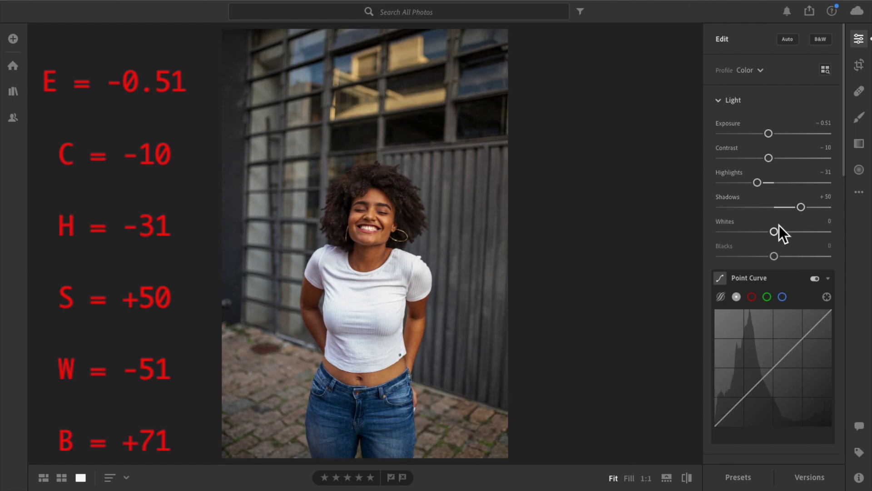
left_click_drag(774, 228, 745, 228)
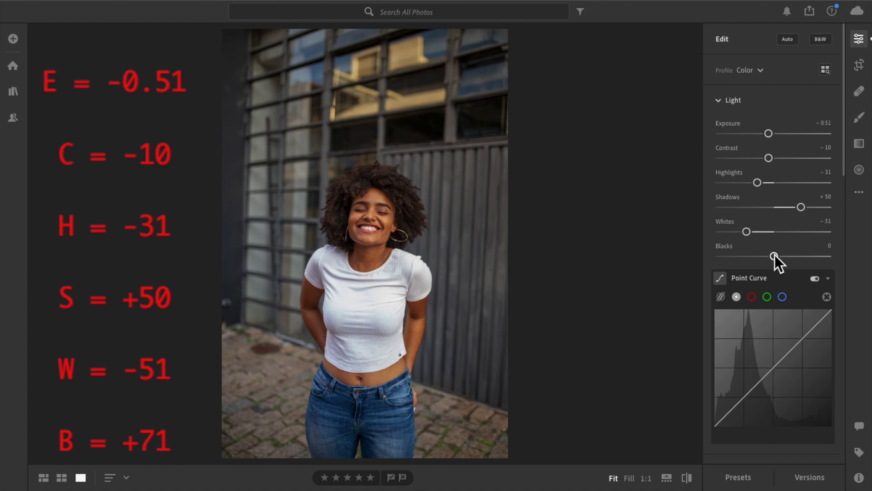
left_click_drag(775, 255, 794, 254)
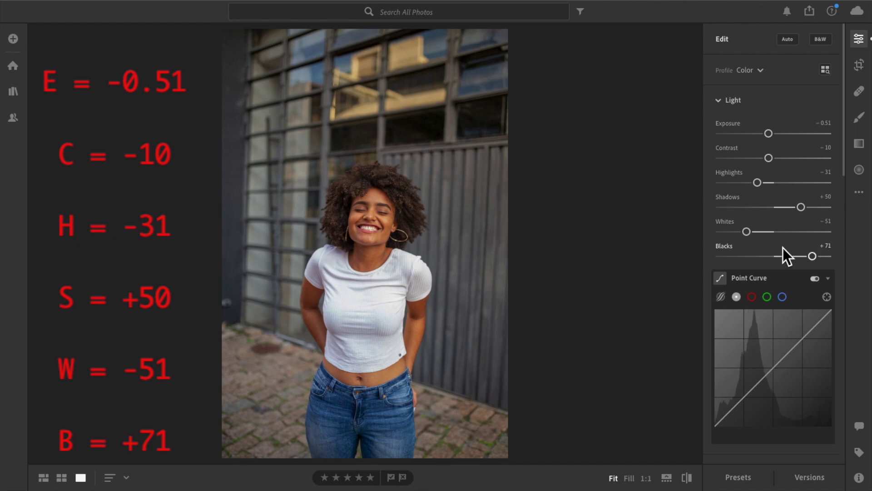
scroll(782, 250, "down", 3)
scroll(781, 248, "down", 1)
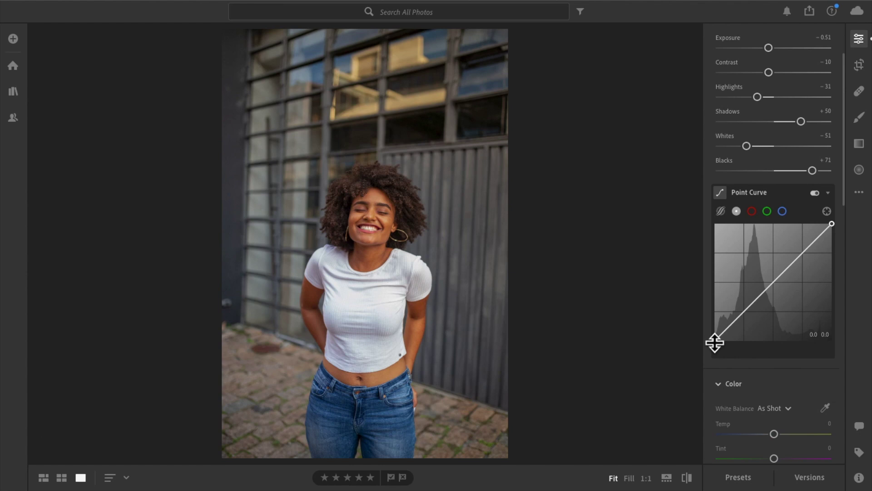
Lift the Point Curve's black point and add shadow, midtone and highlight points
left_click_drag(715, 343, 711, 332)
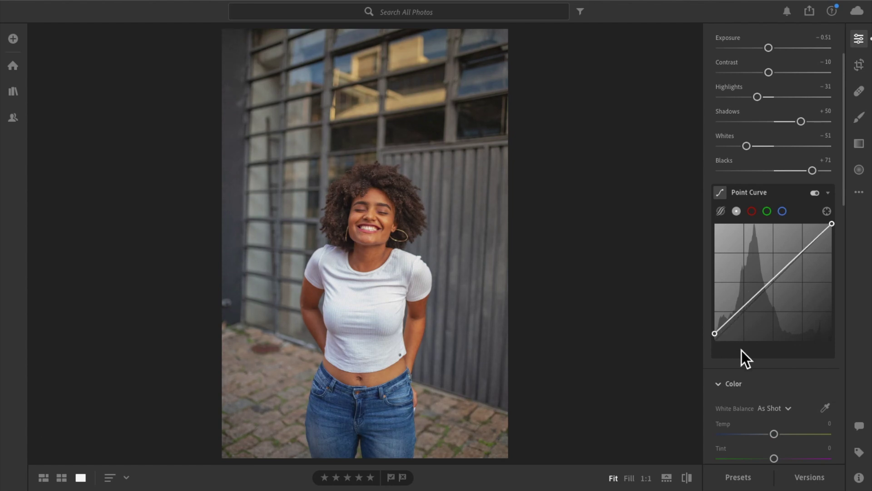
left_click(732, 319)
left_click_drag(733, 319, 733, 320)
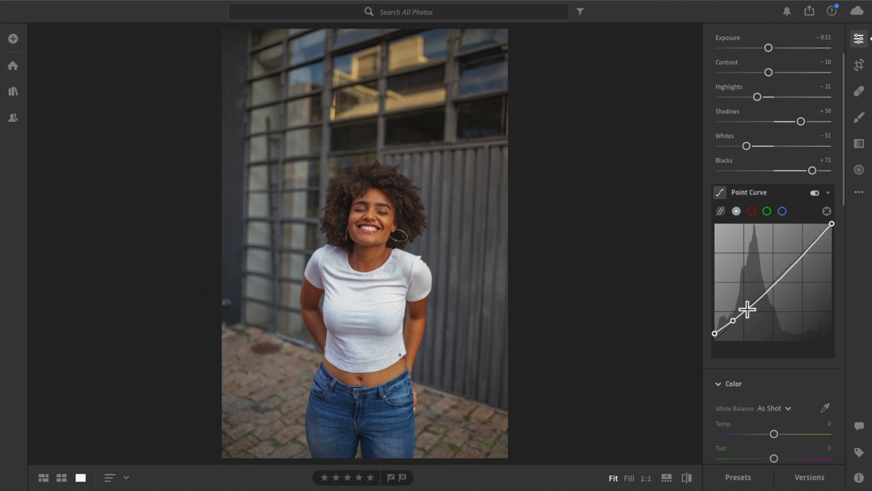
left_click_drag(747, 314, 747, 306)
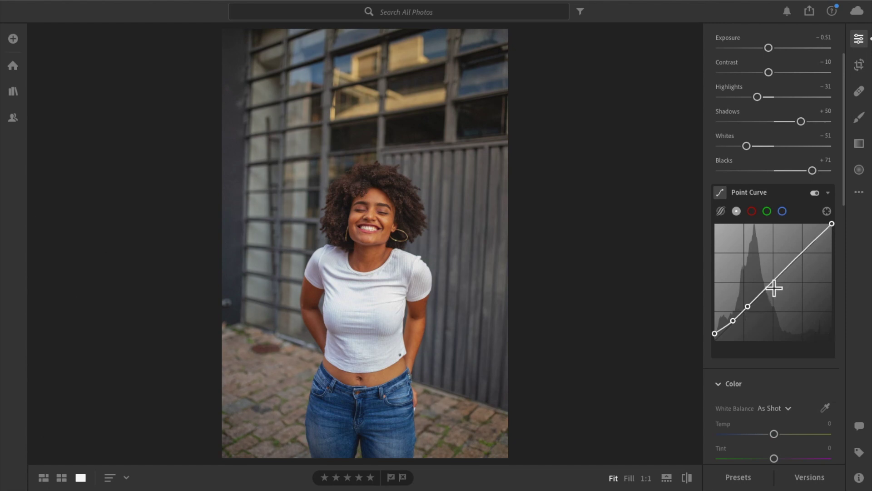
left_click_drag(773, 283, 774, 285)
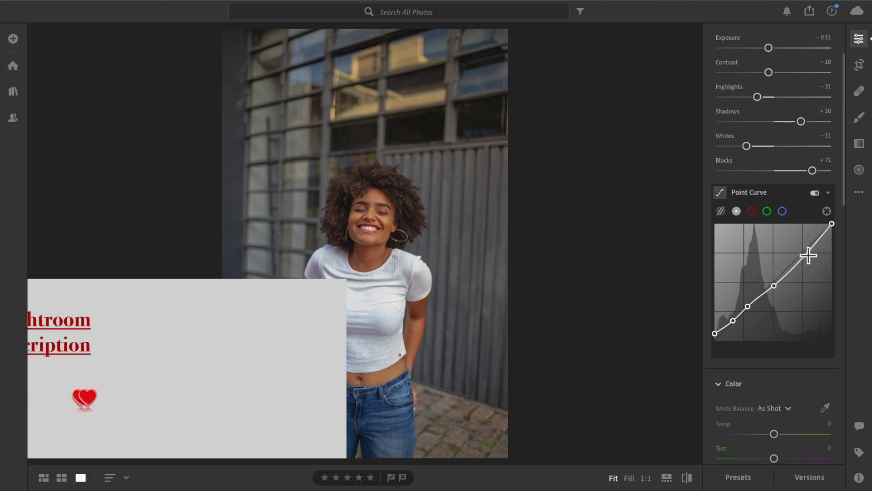
left_click_drag(806, 255, 799, 244)
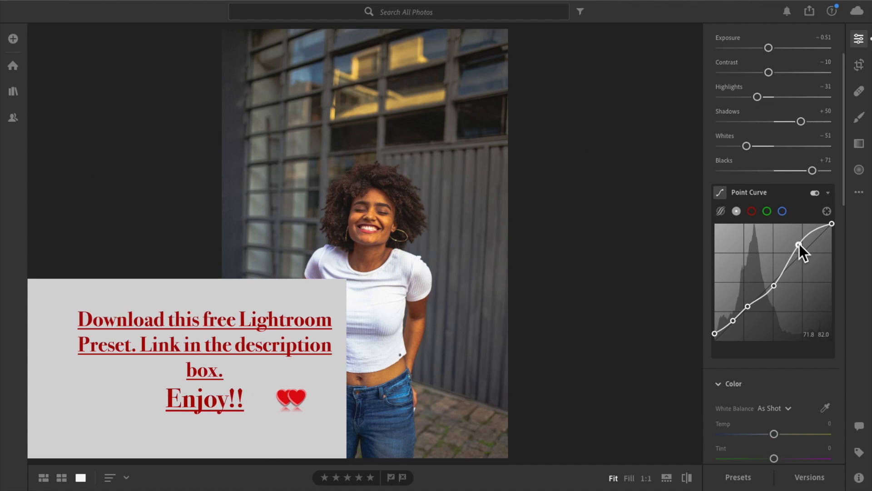
left_click_drag(799, 244, 799, 249)
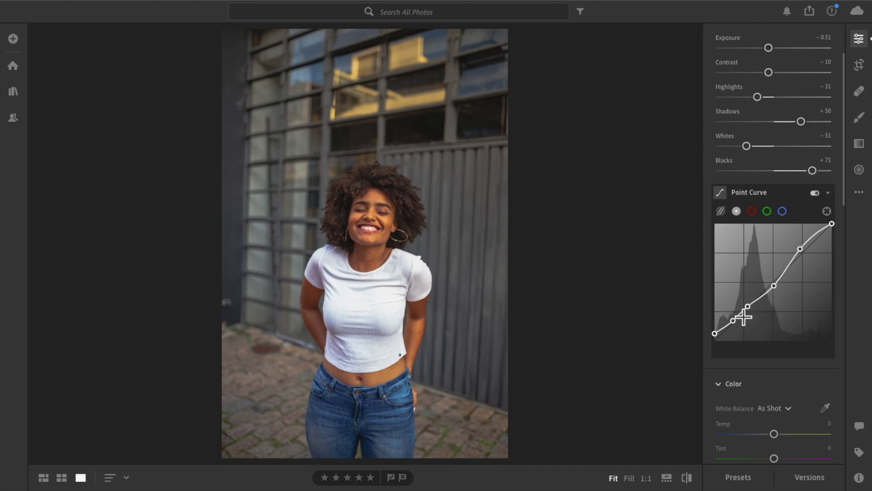
Lower the shadow point, adjust the midtone point and slightly lower the curve's top endpoint
left_click_drag(733, 320, 734, 323)
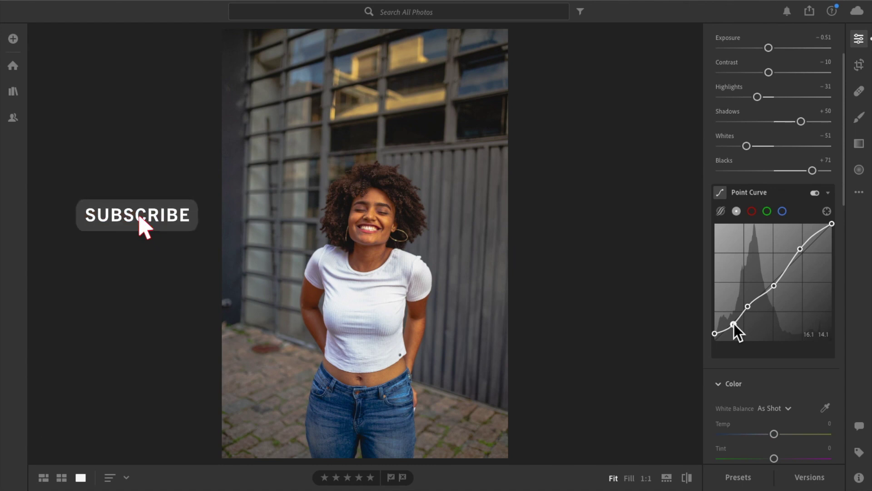
left_click_drag(734, 324, 734, 324)
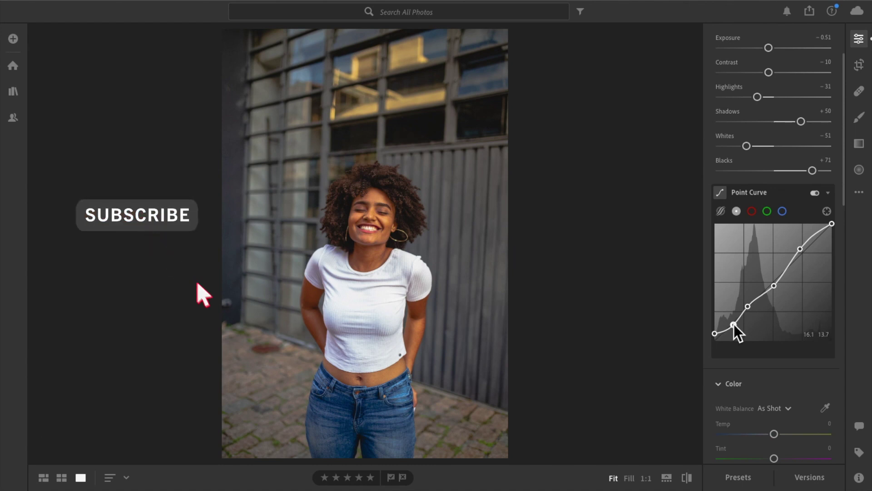
left_click_drag(775, 287, 775, 278)
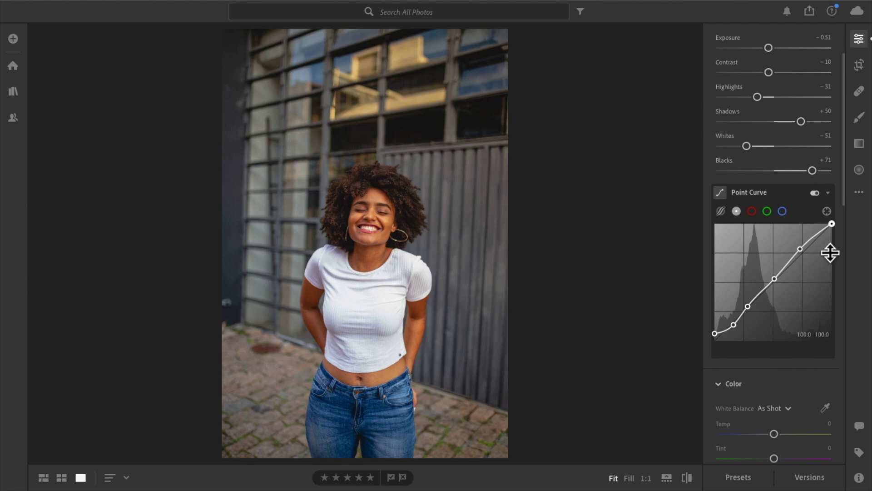
left_click_drag(832, 223, 832, 225)
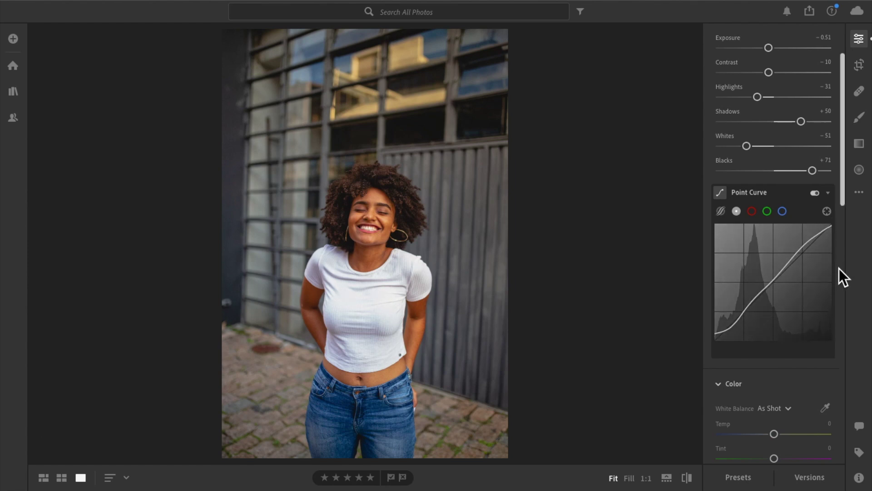
Toggle Before/After to compare the curved edit with the original
left_click(687, 477)
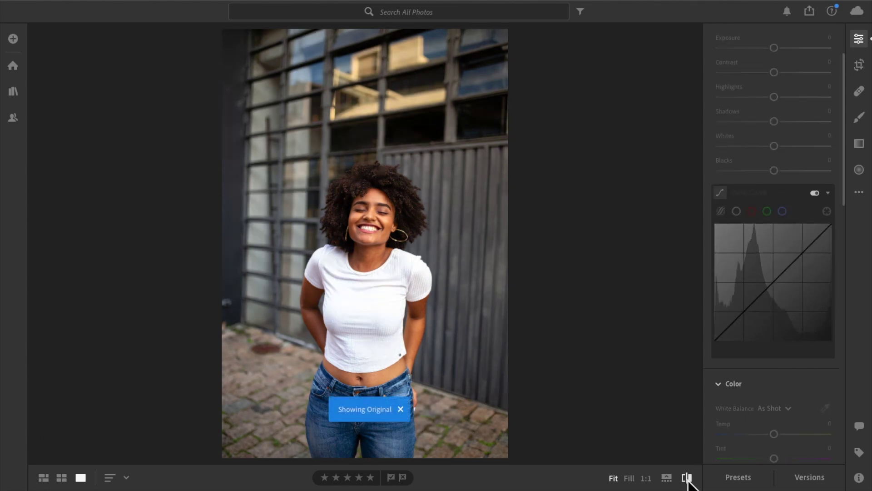
left_click(686, 478)
left_click(687, 480)
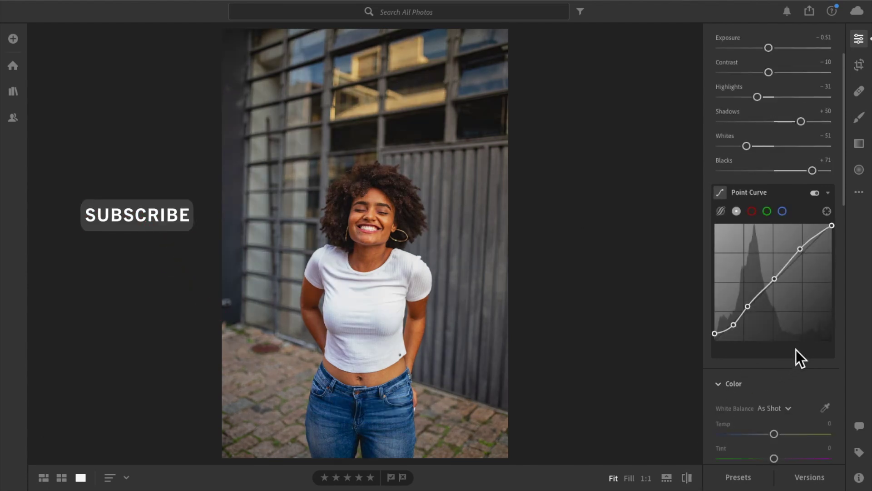
In the Color section, set Temp to +10 and Tint to +10
scroll(798, 357, "down", 1)
scroll(796, 350, "down", 2)
scroll(796, 350, "down", 1)
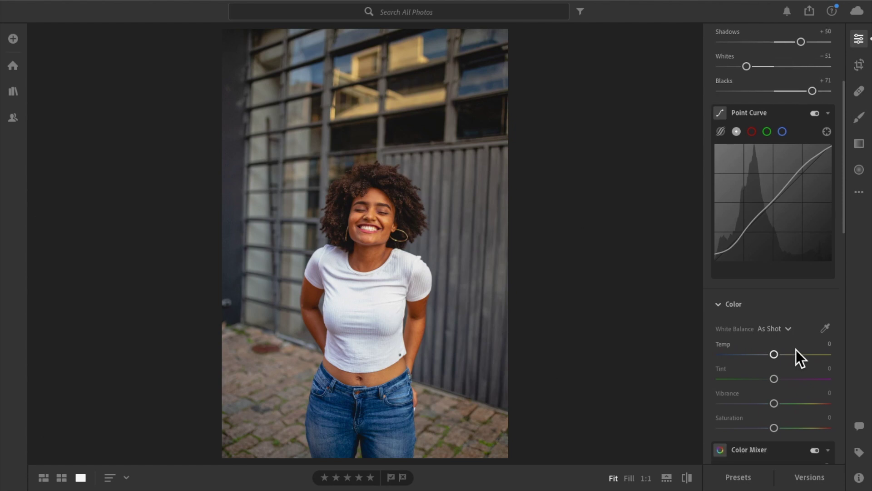
scroll(796, 350, "down", 1)
scroll(796, 350, "down", 1)
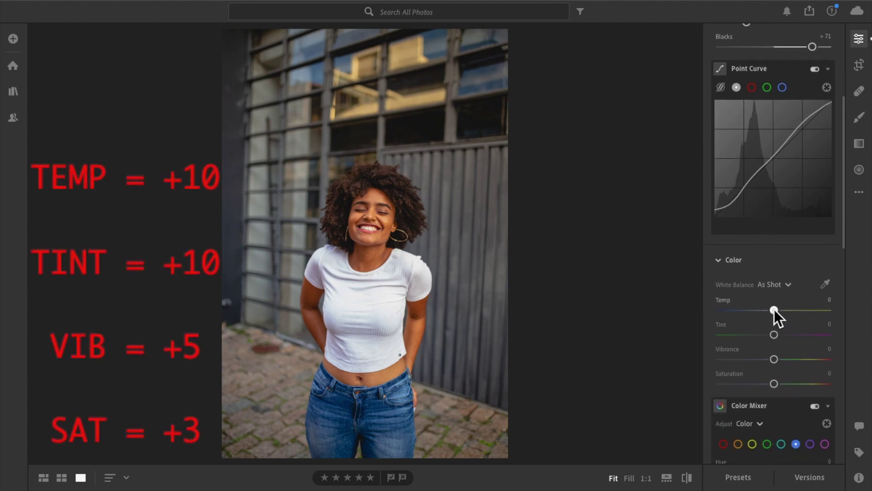
left_click_drag(774, 309, 780, 309)
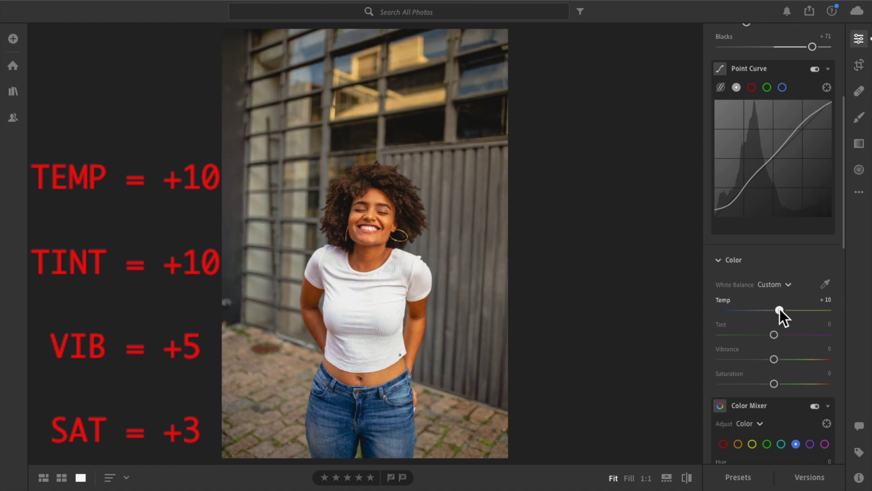
left_click_drag(775, 335, 780, 335)
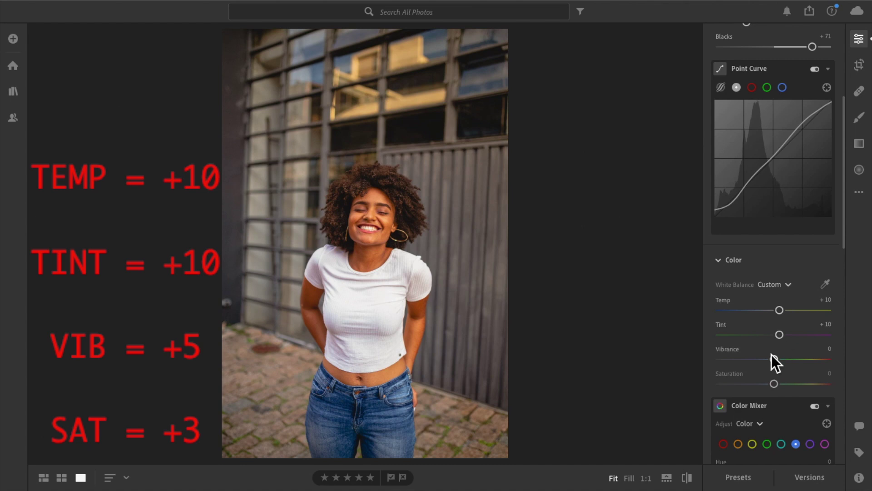
Add Vibrance +5 and Saturation +3, then compare with the original
left_click_drag(772, 358, 775, 358)
left_click_drag(775, 384, 779, 383)
scroll(780, 381, "down", 1)
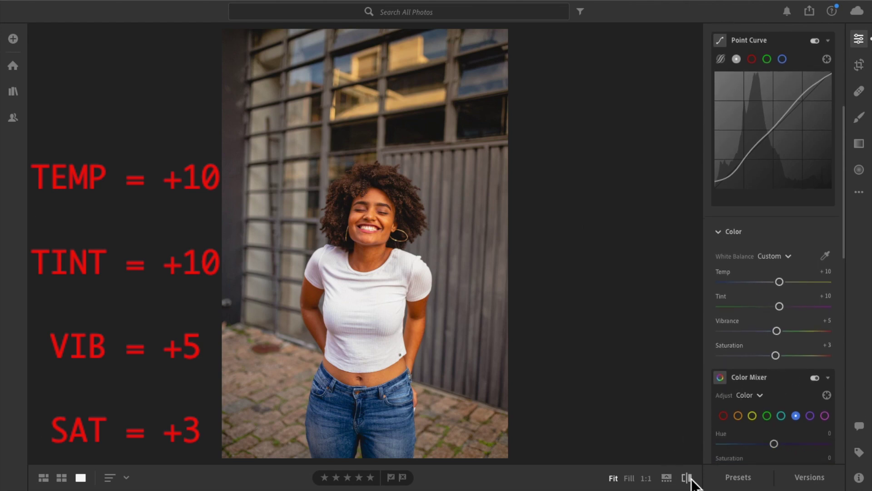
left_click(687, 477)
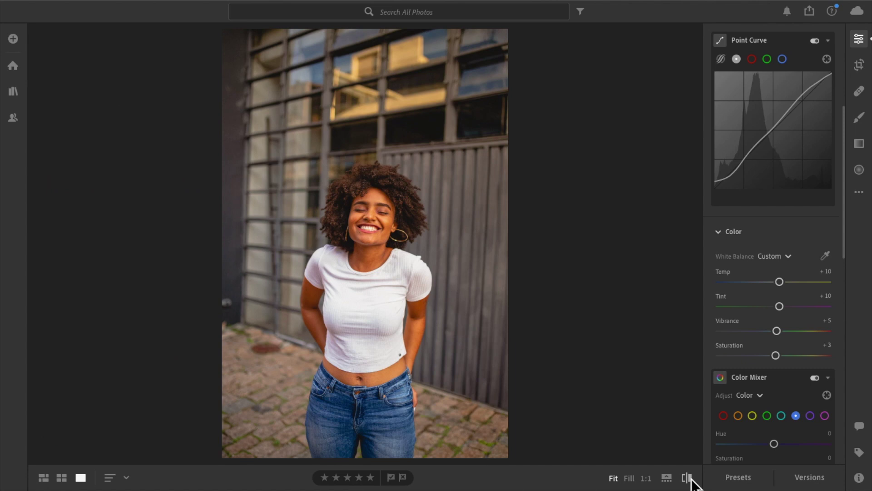
left_click(688, 477)
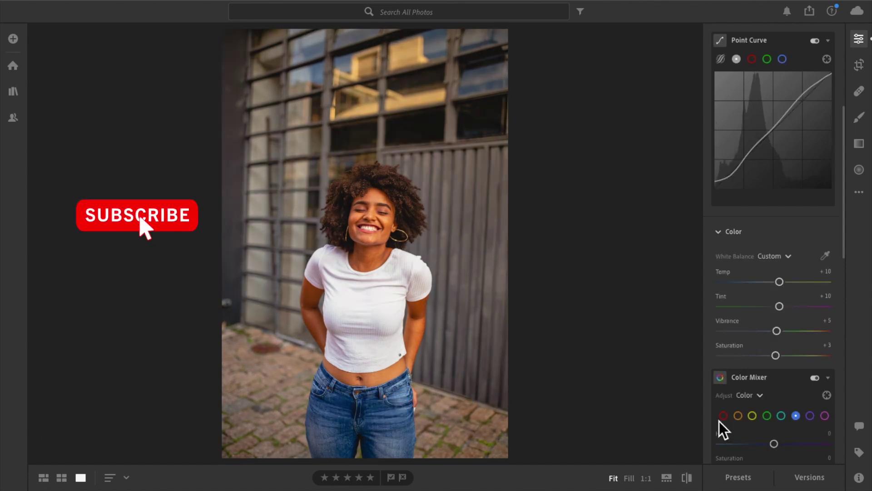
scroll(764, 304, "down", 3)
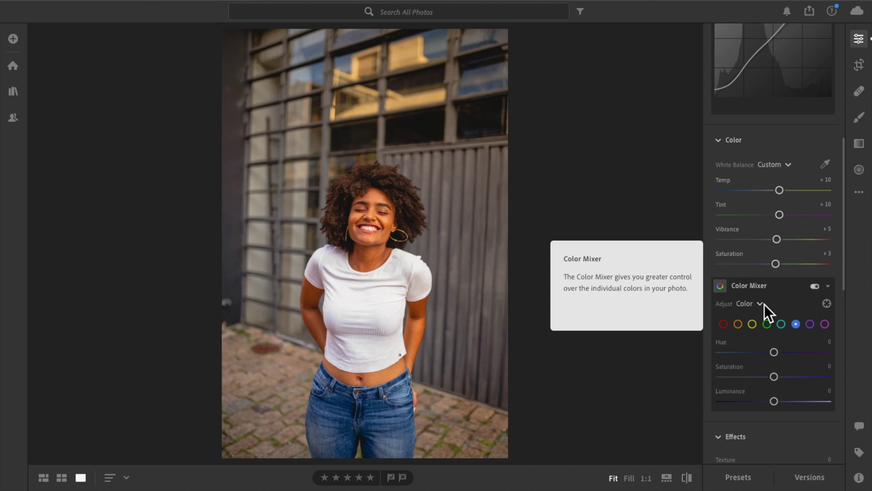
In Color Mixer, shift the reds' hue and lower their saturation and luminance
left_click(724, 323)
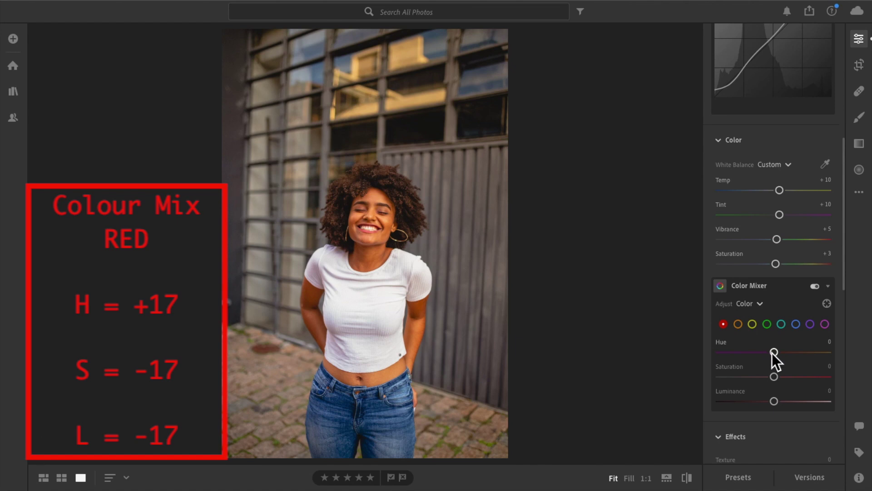
left_click_drag(774, 352, 783, 352)
left_click_drag(775, 375, 766, 376)
left_click_drag(774, 401, 764, 401)
Set the oranges to Saturation +4 and Luminance +14
left_click(739, 325)
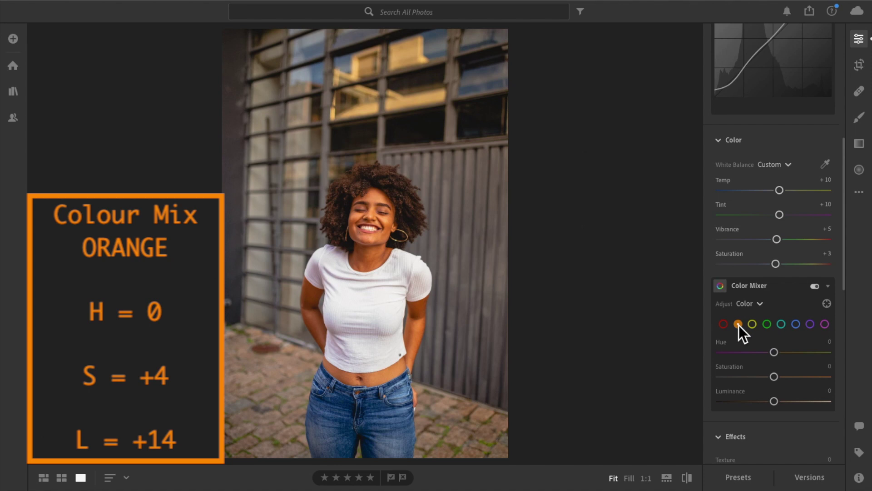
left_click_drag(774, 376, 775, 376)
left_click_drag(774, 402, 781, 401)
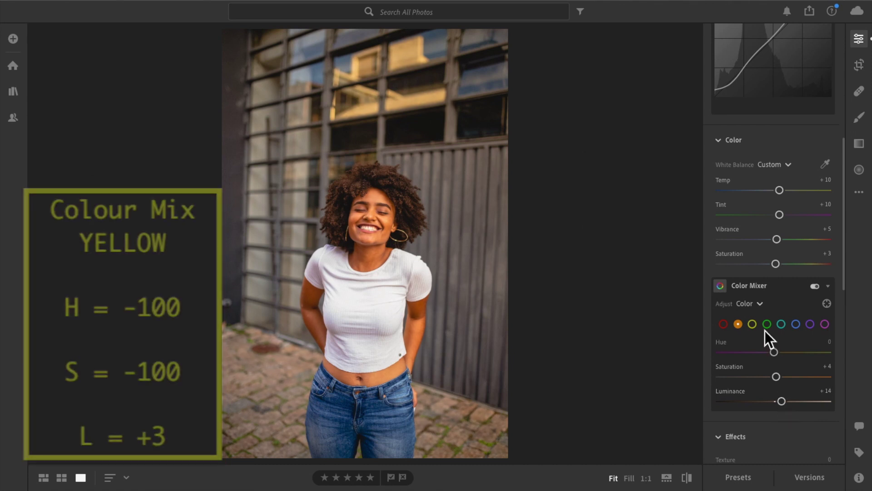
left_click(752, 324)
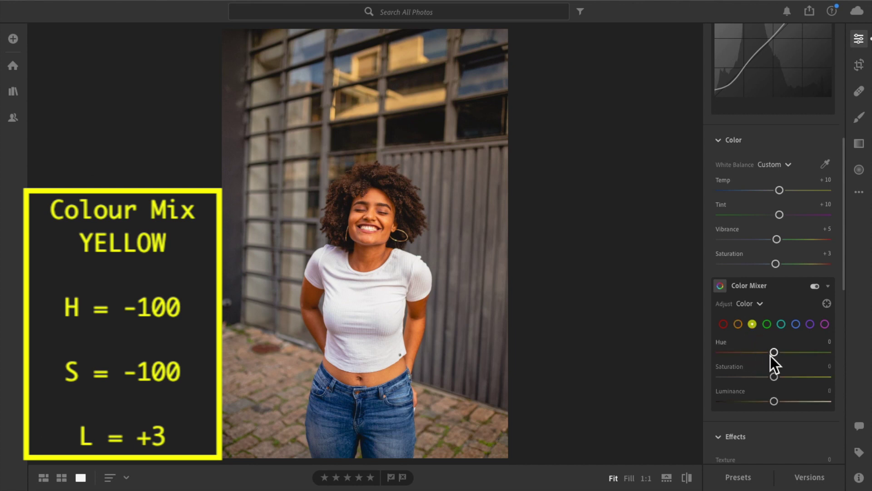
Set the yellows to Hue -100 and Saturation -100, slightly brightening them
left_click_drag(774, 353, 663, 345)
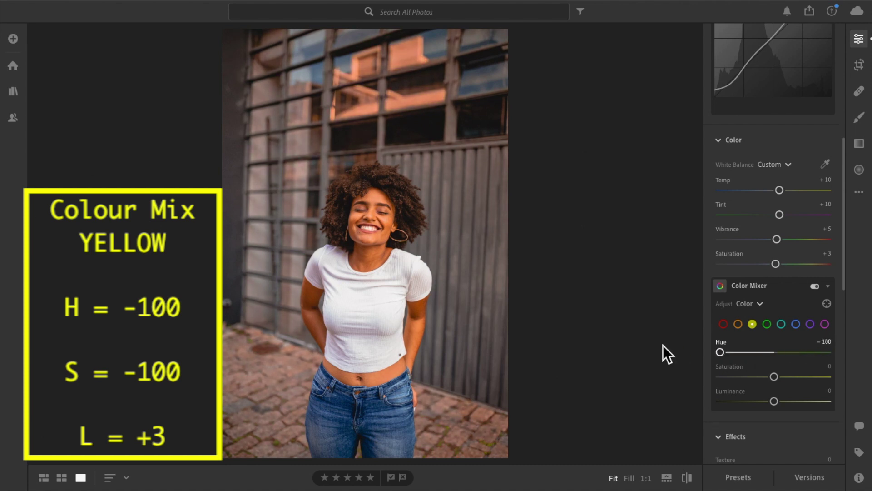
left_click_drag(773, 377, 686, 376)
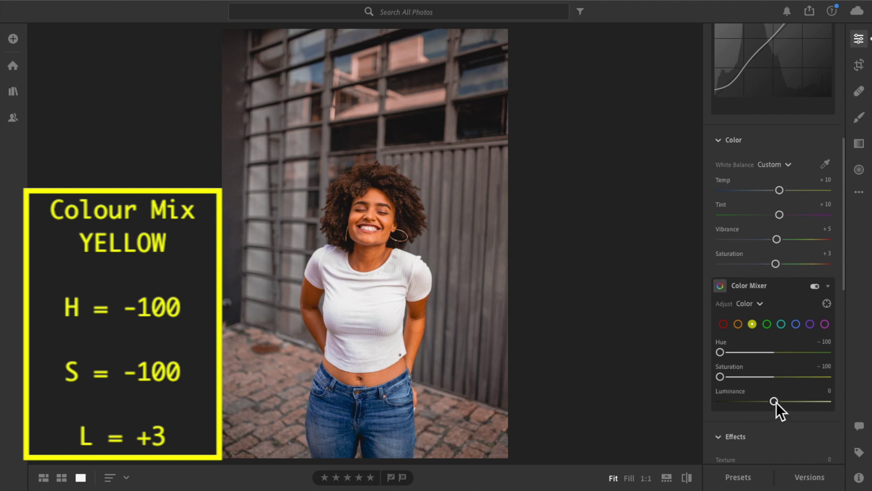
left_click_drag(776, 402, 777, 401)
Set the greens to Hue +46, Saturation +31 and Luminance +13
left_click(767, 324)
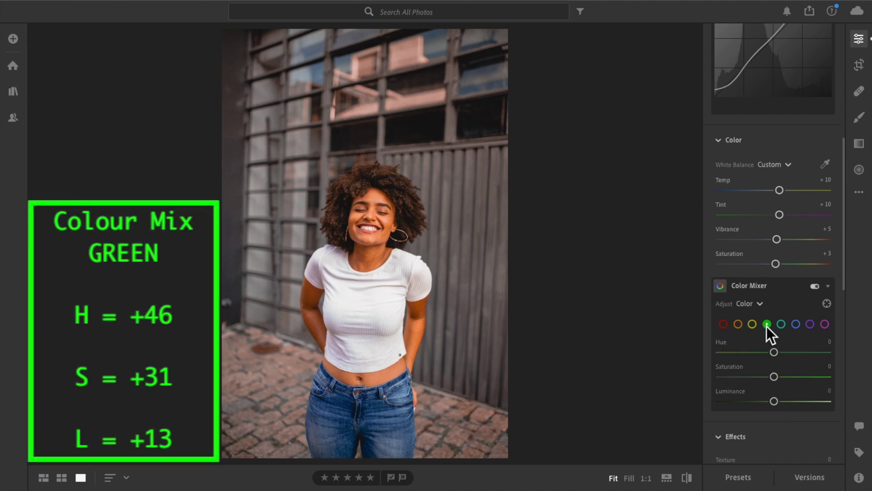
left_click_drag(774, 352, 780, 353)
left_click_drag(794, 352, 796, 352)
left_click_drag(776, 376, 793, 375)
left_click_drag(775, 401, 782, 400)
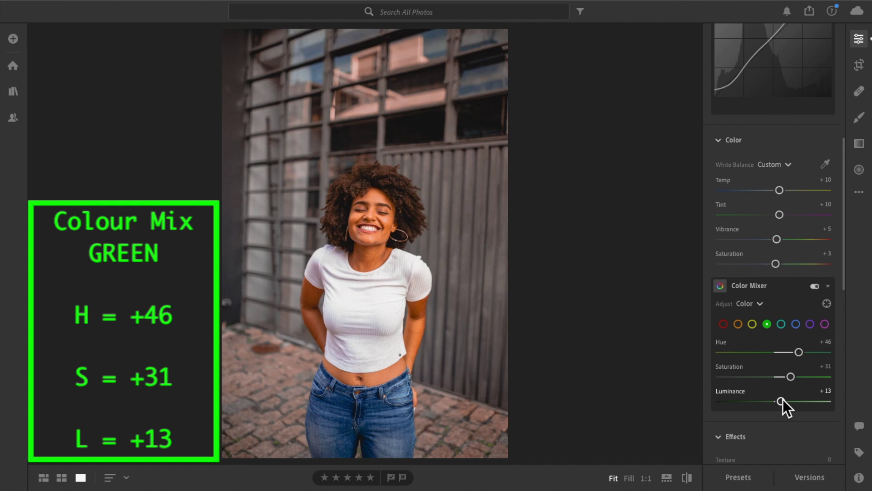
Set the aquas to Hue +100, Saturation +100 and Luminance +34
left_click(781, 326)
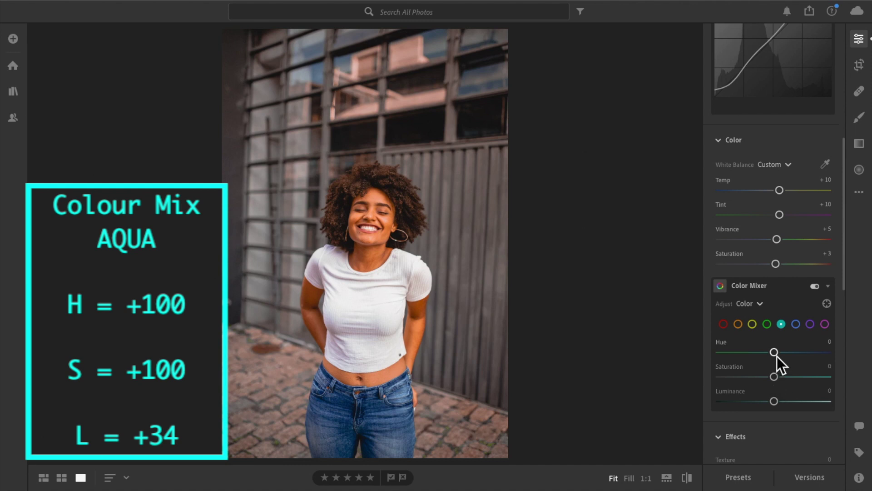
left_click_drag(776, 356, 805, 356)
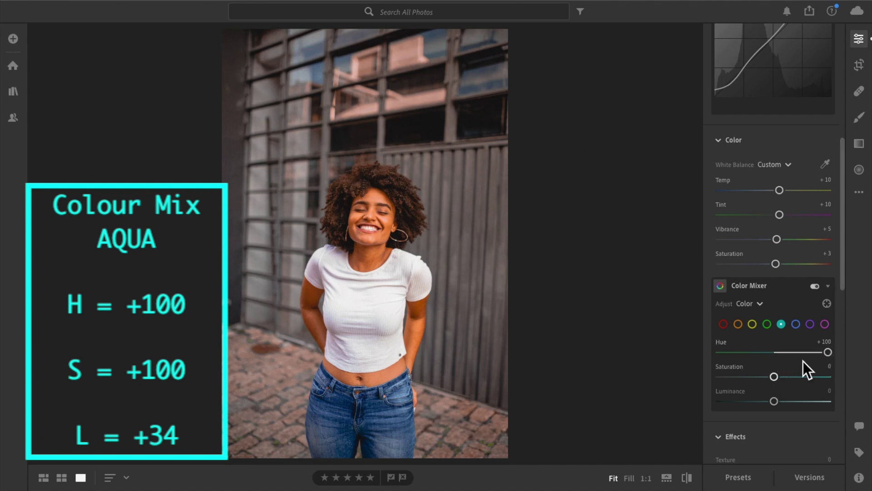
left_click_drag(774, 377, 829, 376)
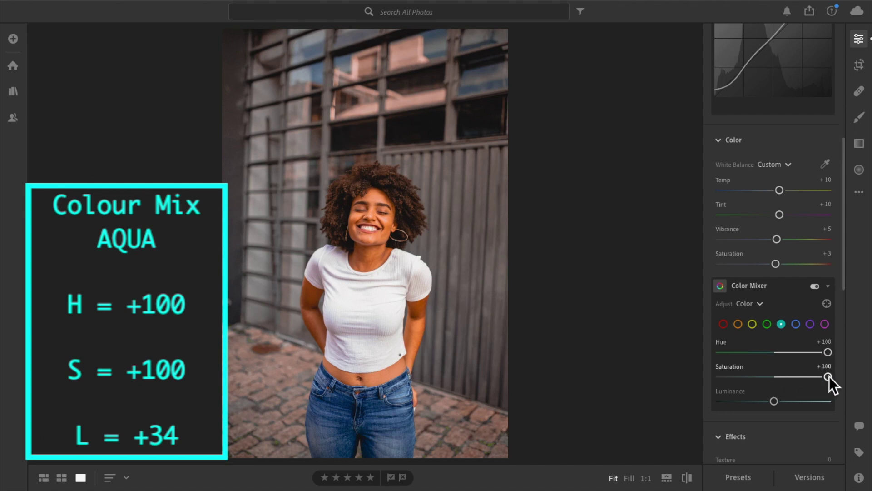
left_click_drag(771, 399, 784, 400)
left_click(796, 323)
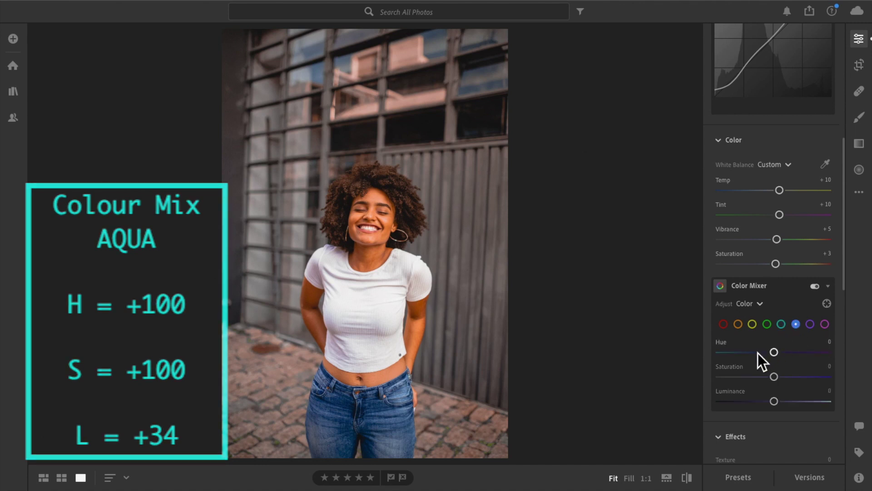
Shift the blue hue to -100 and cut its saturation, turning the jeans teal
left_click_drag(774, 352, 693, 344)
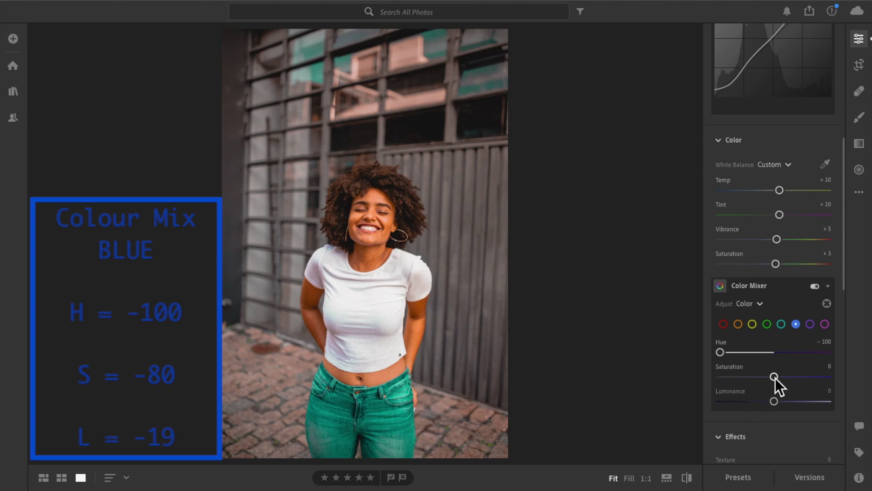
left_click_drag(773, 378, 700, 376)
mouse_move(720, 378)
left_mouse_down()
mouse_move(736, 378)
mouse_move(735, 352)
mouse_move(764, 376)
mouse_move(734, 376)
left_mouse_up()
mouse_move(734, 353)
left_mouse_down()
mouse_move(707, 353)
mouse_move(704, 375)
left_mouse_up()
Compare before/after repeatedly while easing the blue saturation back up
left_click(685, 476)
left_click(686, 476)
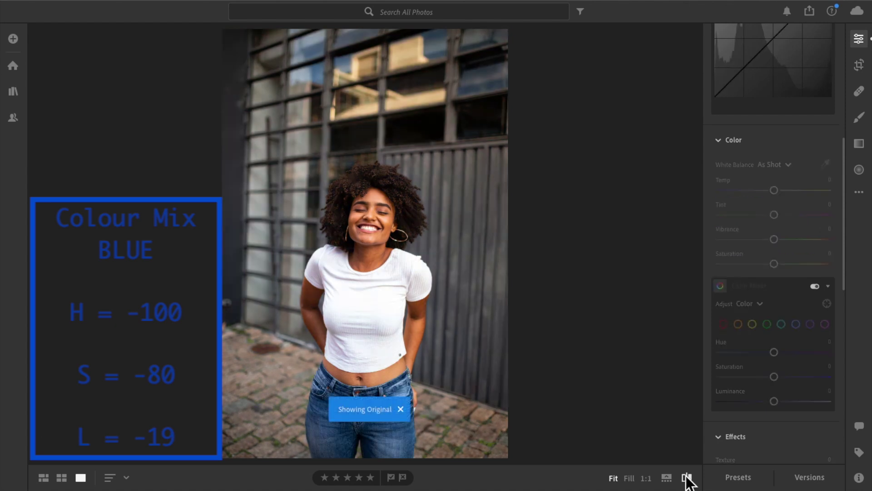
left_click(686, 477)
left_click(686, 477)
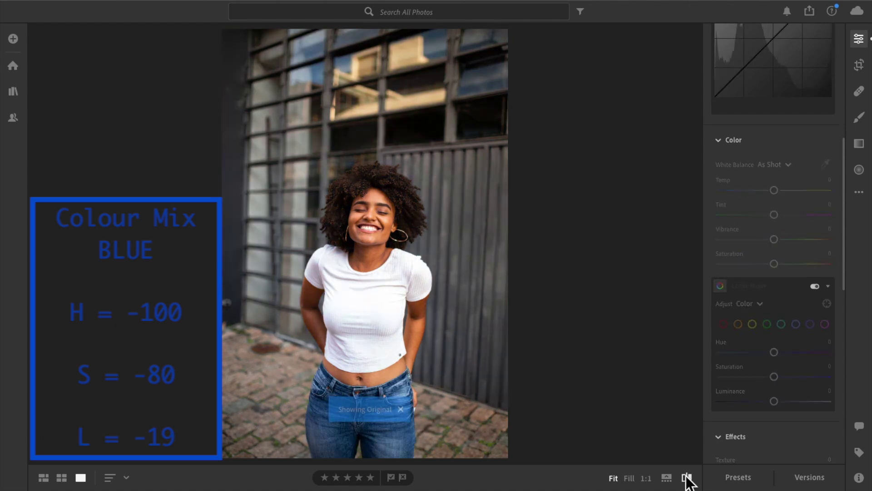
left_click(686, 477)
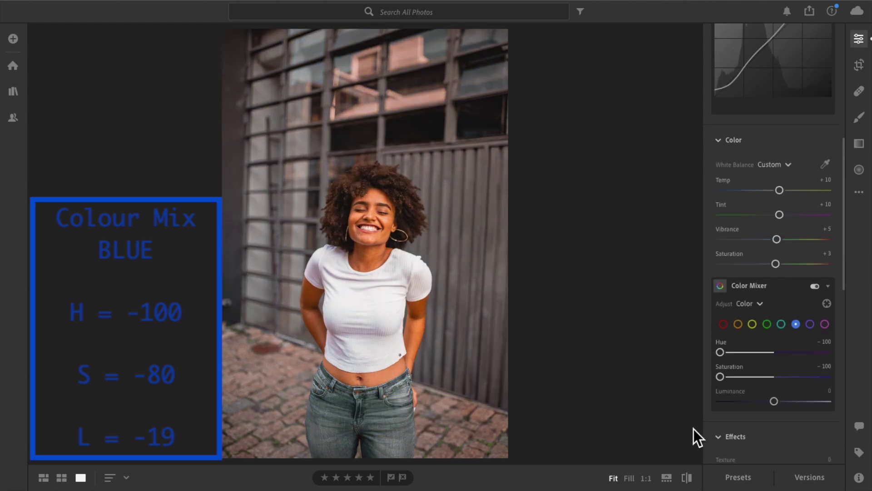
left_click_drag(721, 378, 734, 378)
left_click(687, 478)
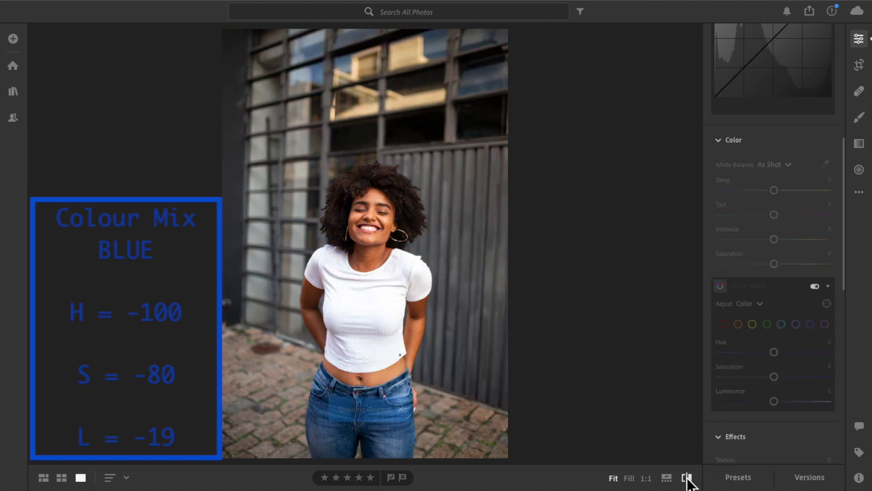
left_click(687, 478)
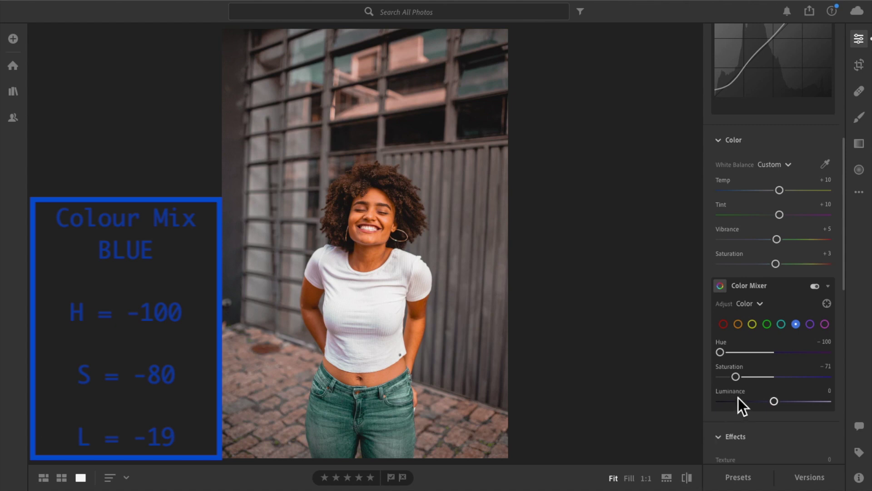
Settle blue saturation at -80, recheck the original, and darken blue luminance to -19
left_click_drag(733, 376, 732, 376)
left_click(687, 477)
left_click(686, 477)
left_click(686, 477)
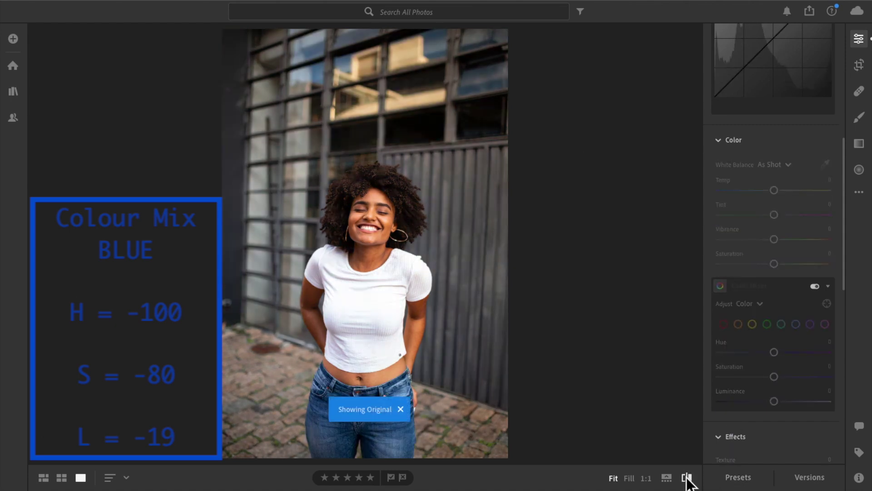
left_click(686, 478)
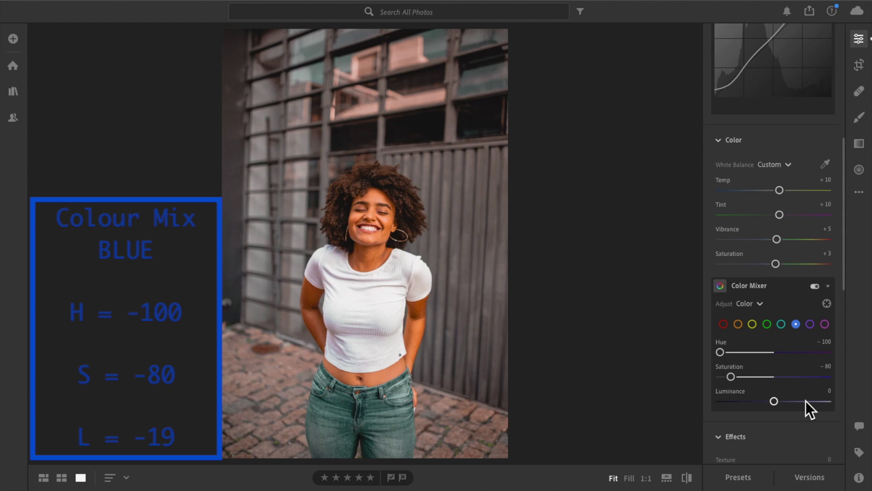
left_click_drag(776, 401, 768, 402)
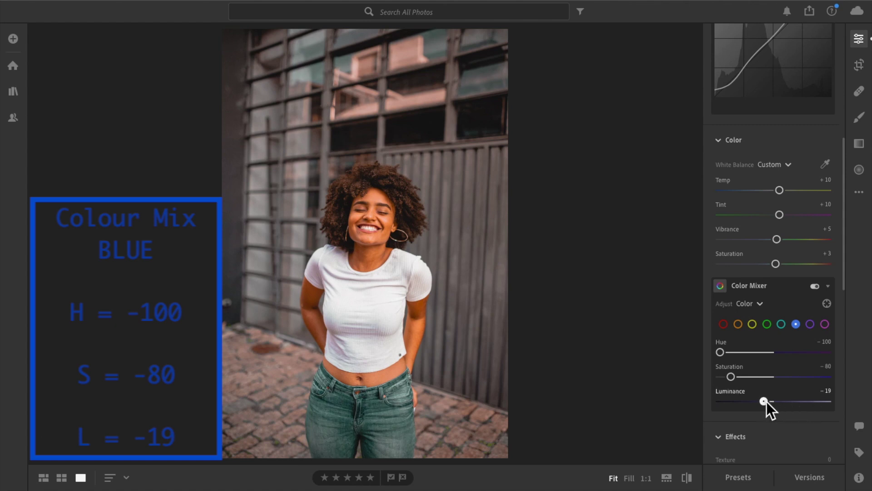
scroll(716, 446, "down", 3)
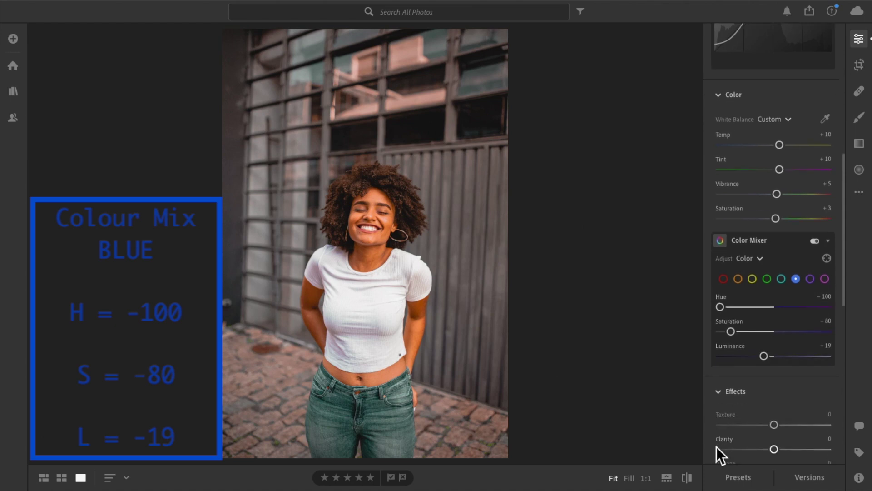
In Effects, set Texture +19, Clarity -10, Dehaze +17 and Vignette -10
scroll(716, 446, "down", 1)
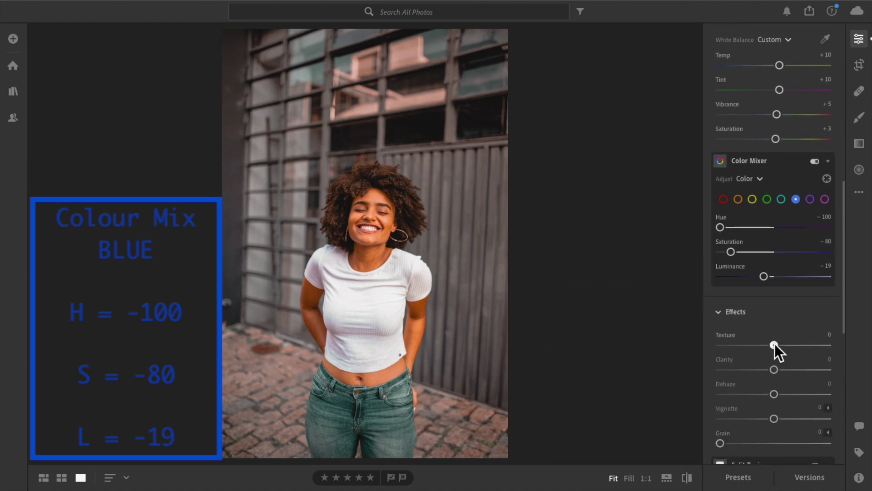
left_click_drag(775, 343, 783, 343)
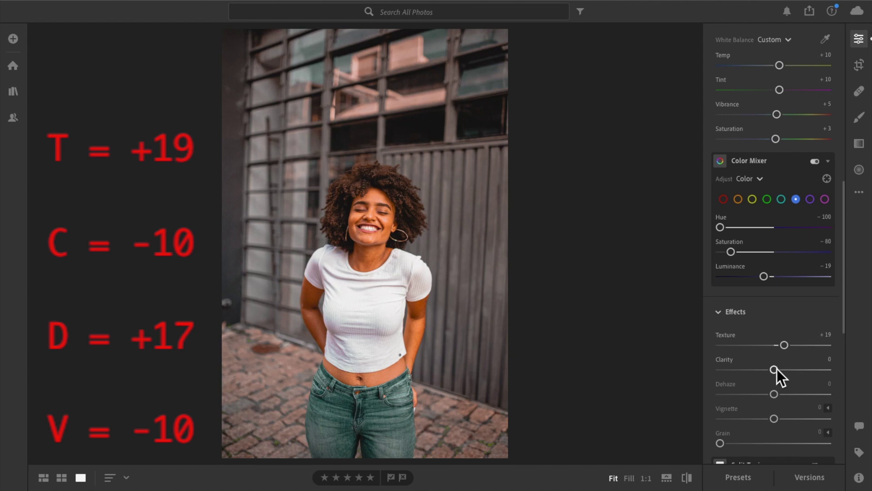
left_click_drag(774, 369, 770, 369)
left_click_drag(774, 395, 783, 394)
left_click(687, 481)
scroll(753, 418, "down", 2)
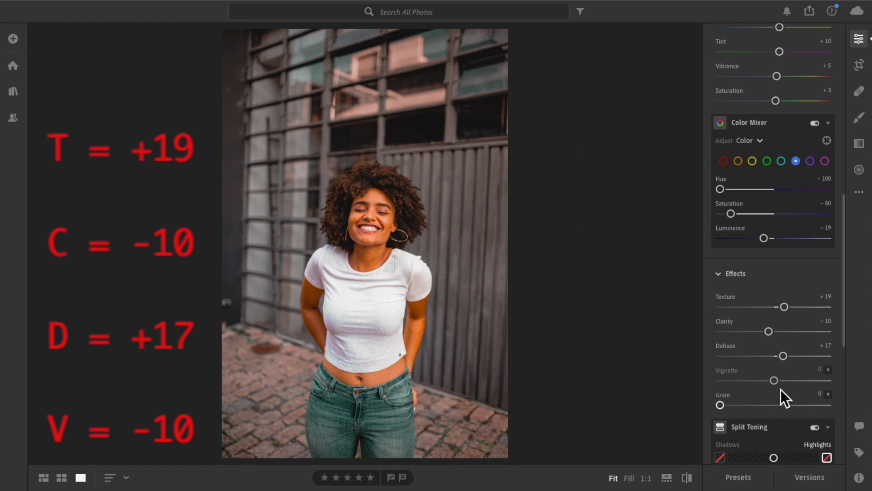
left_click_drag(774, 381, 763, 381)
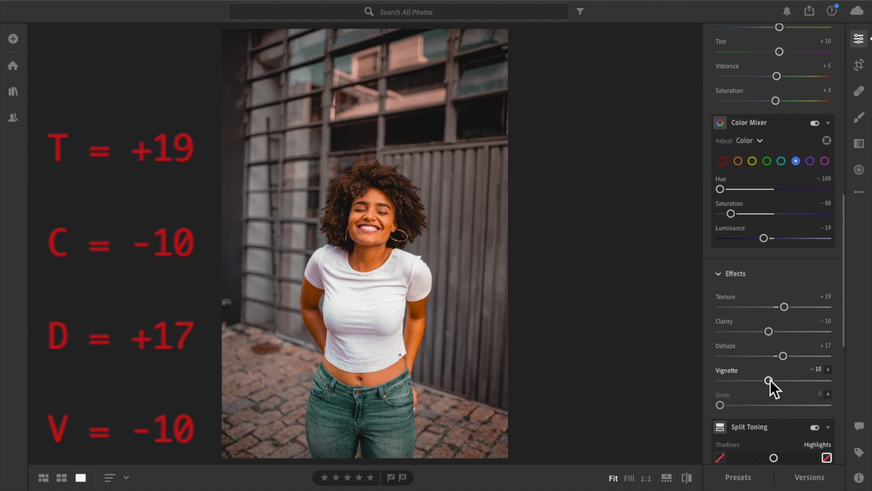
In Split Toning, select Shadows and drag the colour handle to a cool tint
scroll(770, 413, "down", 1)
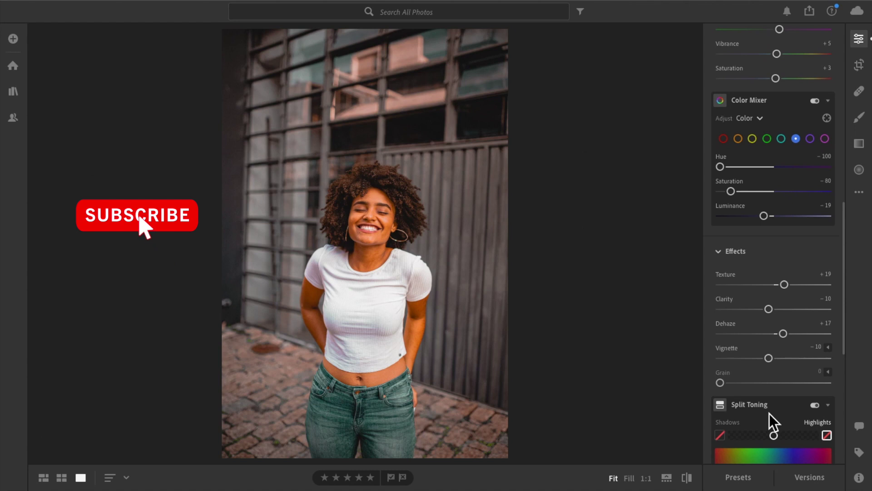
scroll(770, 413, "down", 1)
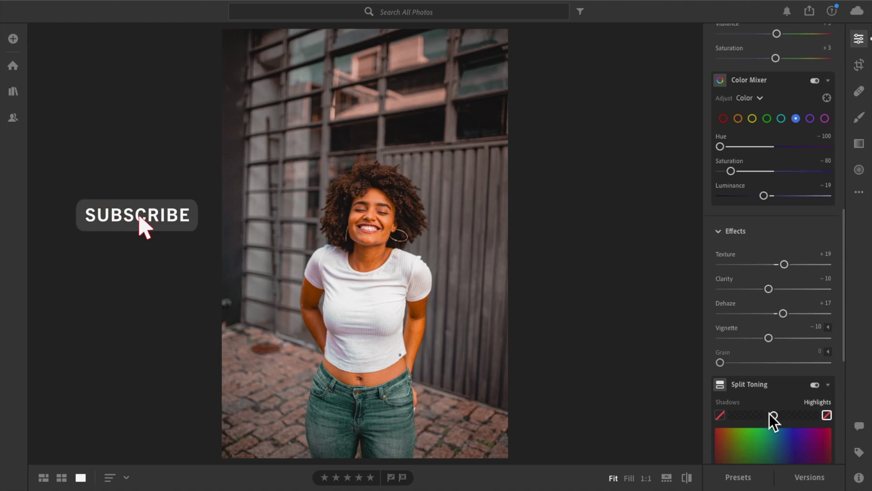
scroll(753, 426, "down", 2)
scroll(753, 426, "down", 1)
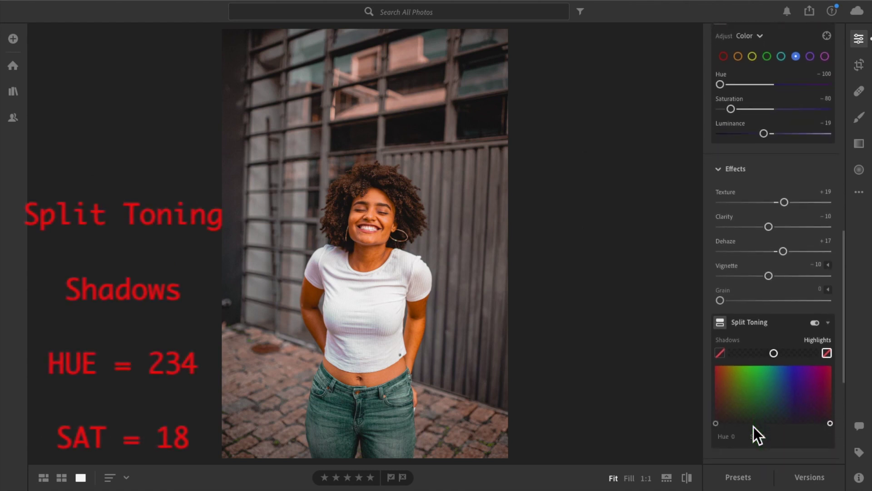
scroll(753, 426, "down", 1)
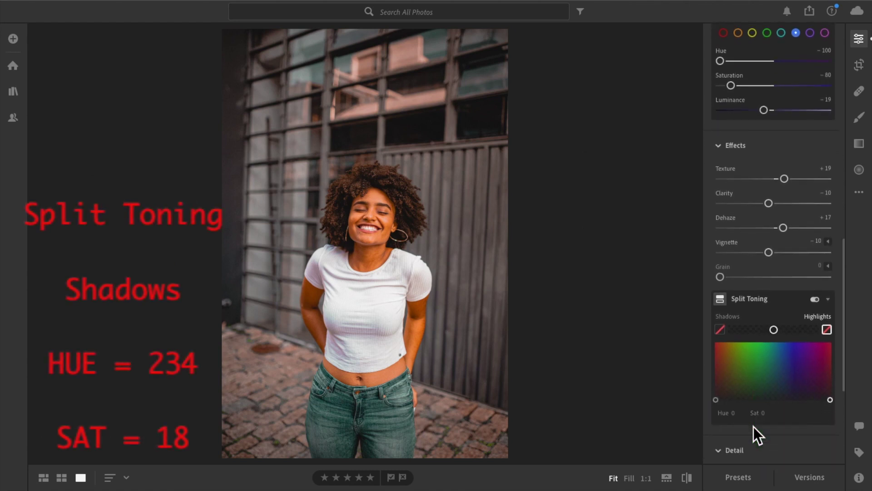
left_click(716, 400)
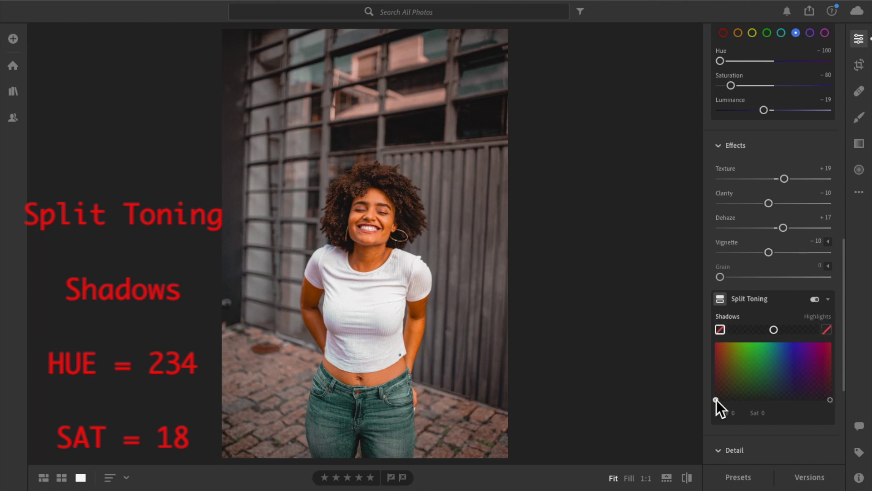
left_click_drag(717, 399, 731, 391)
left_click_drag(735, 393, 741, 385)
Fine-tune the shadow tint to Hue 234, Saturation 18, comparing against the original
left_click(686, 477)
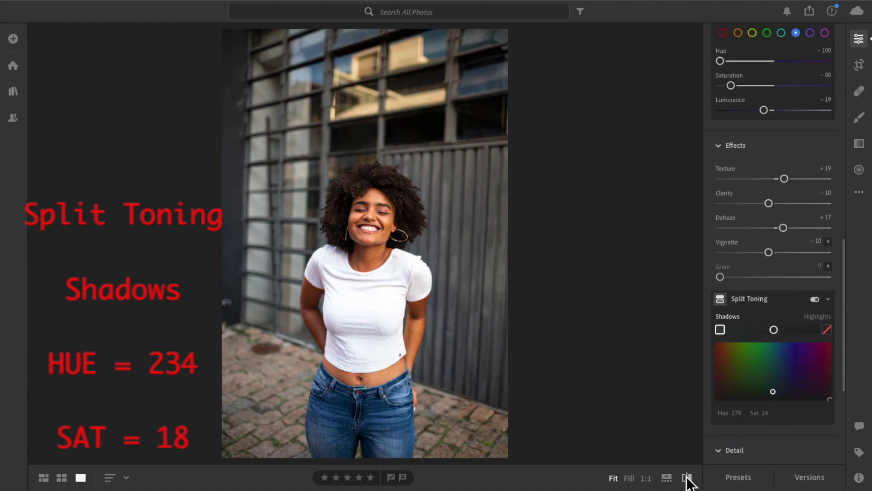
left_click(686, 477)
left_click_drag(773, 392, 777, 392)
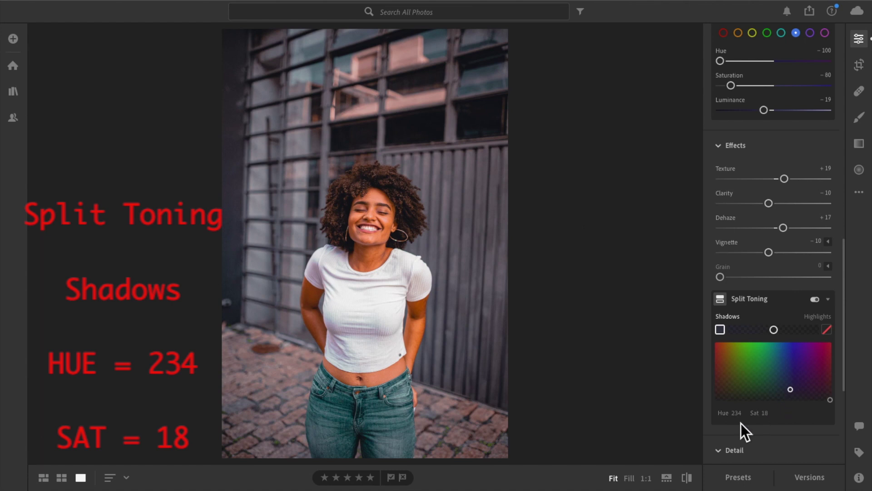
left_click(686, 477)
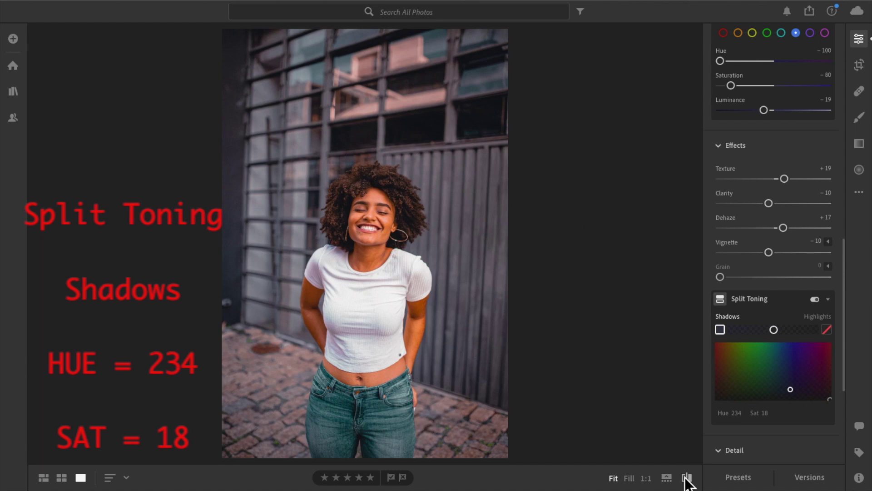
left_click(686, 477)
left_click(686, 477)
scroll(830, 250, "down", 3)
left_click(828, 249)
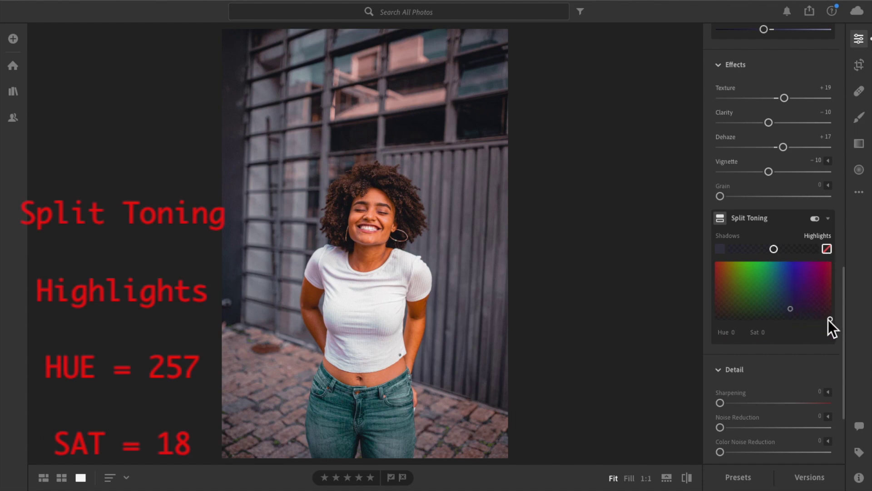
Drag the highlights tint to Hue 257, Saturation 18 and flick before/after to compare
left_click_drag(830, 320, 827, 304)
mouse_move(805, 309)
left_mouse_down()
mouse_move(828, 307)
mouse_move(693, 301)
mouse_move(810, 274)
mouse_move(780, 290)
mouse_move(795, 310)
left_mouse_up()
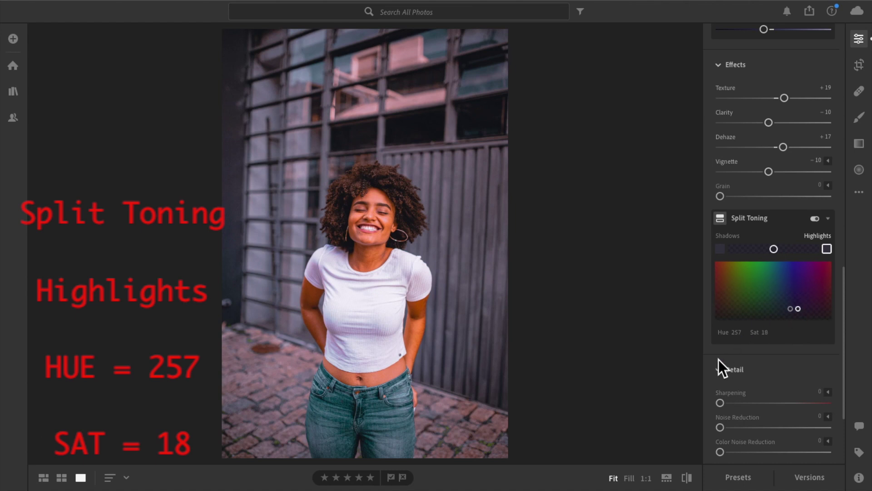
left_click(687, 477)
left_click(686, 477)
left_click(687, 476)
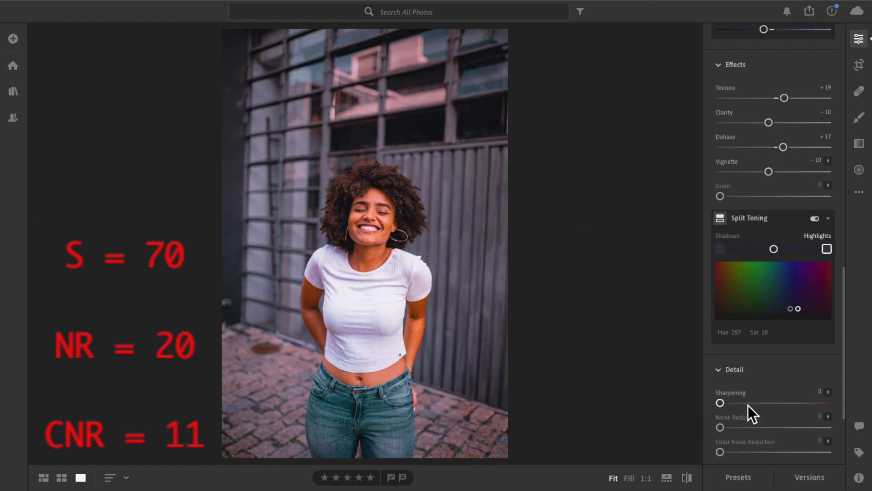
In Detail, set Sharpening 70, Noise Reduction 20, Color Noise Reduction 11, then view the original
scroll(743, 377, "down", 1)
left_click_drag(721, 349, 773, 348)
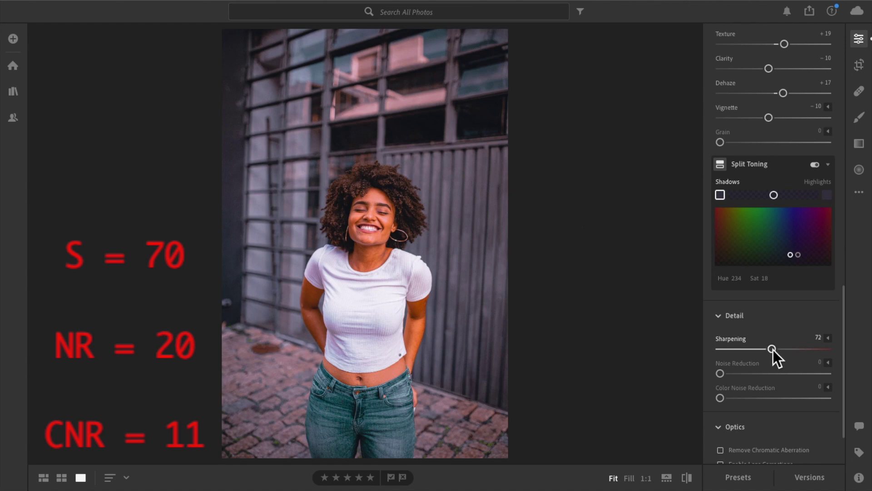
left_click_drag(772, 349, 771, 348)
scroll(753, 384, "down", 1)
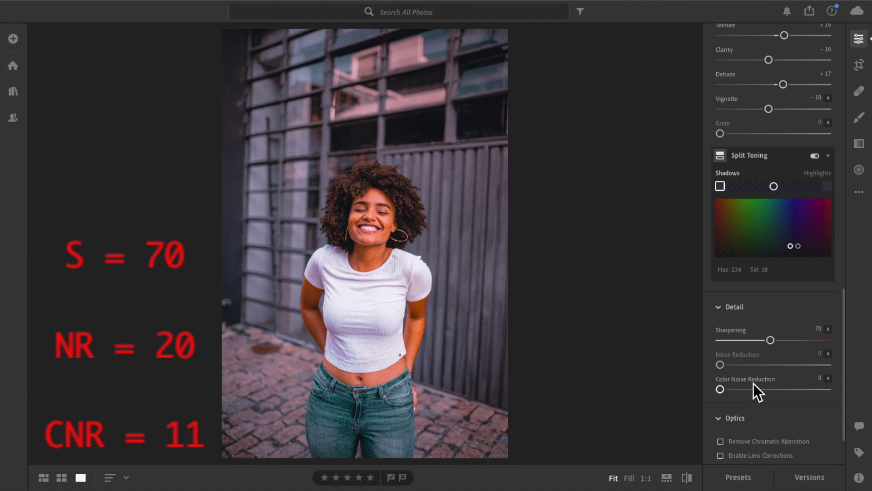
scroll(751, 376, "down", 3)
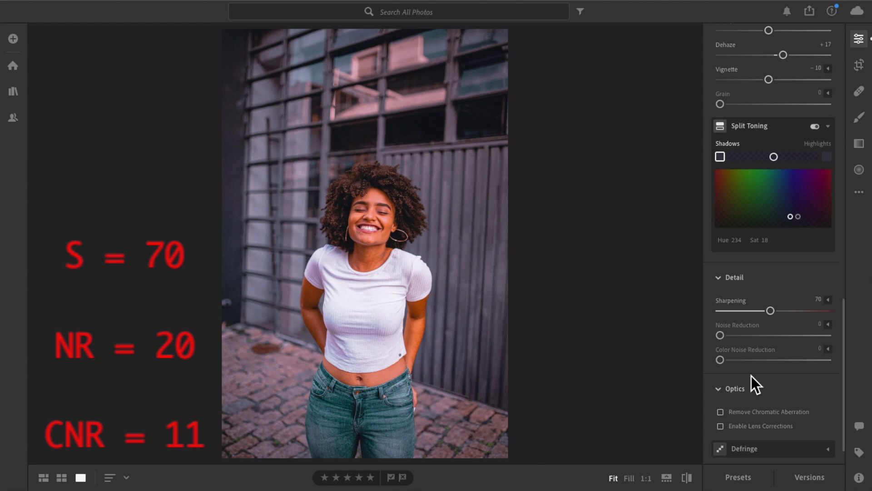
left_click_drag(720, 336, 738, 336)
left_click_drag(721, 359, 732, 360)
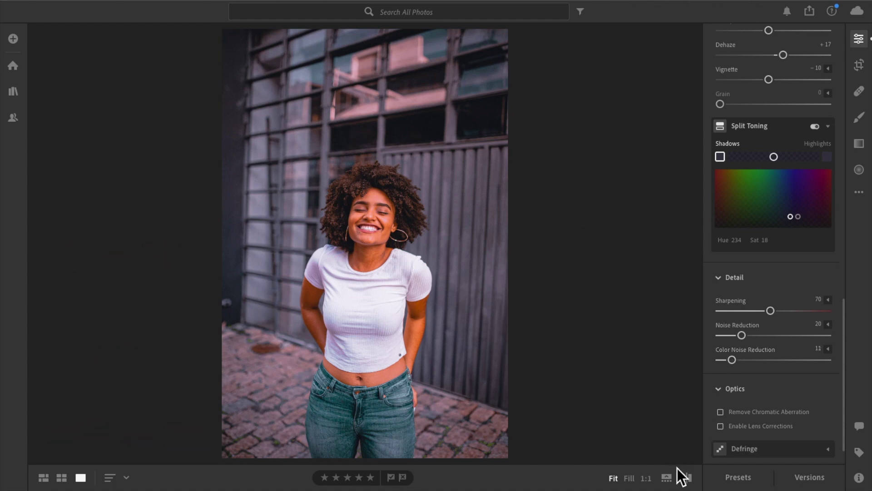
left_click(687, 477)
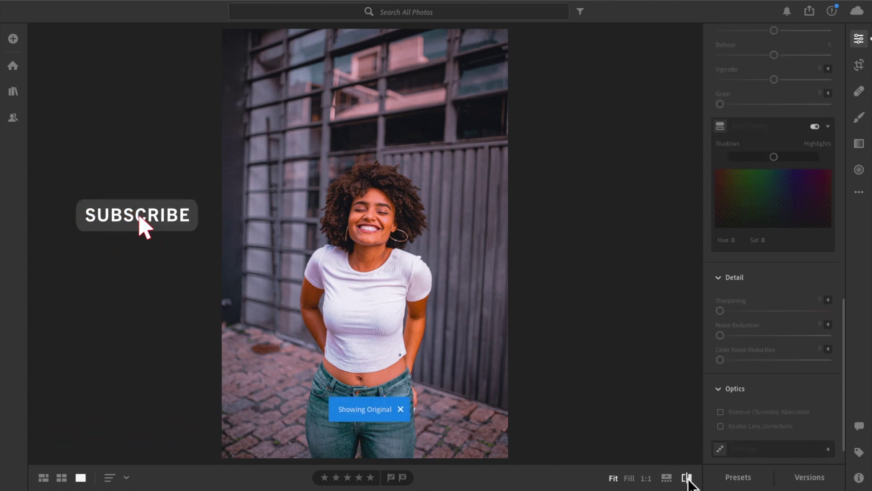
Compare the finished first portrait's warm muted grade against its unedited original
left_click(687, 478)
left_click(687, 477)
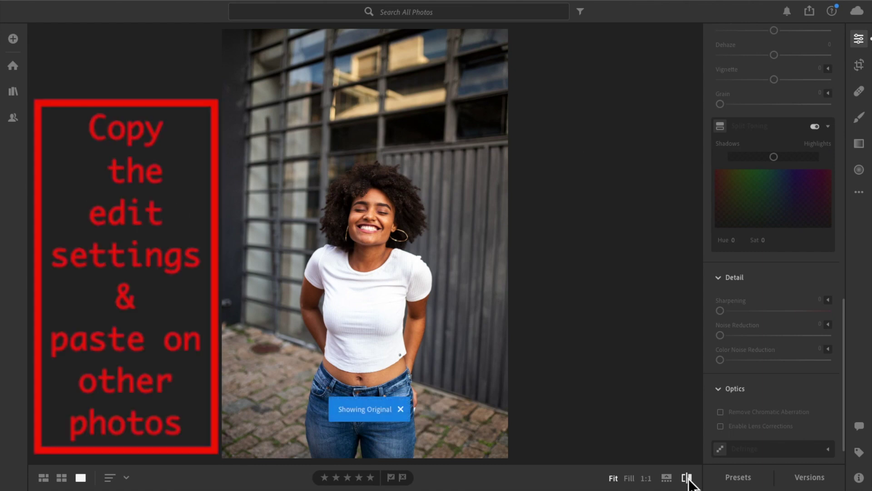
left_click(687, 478)
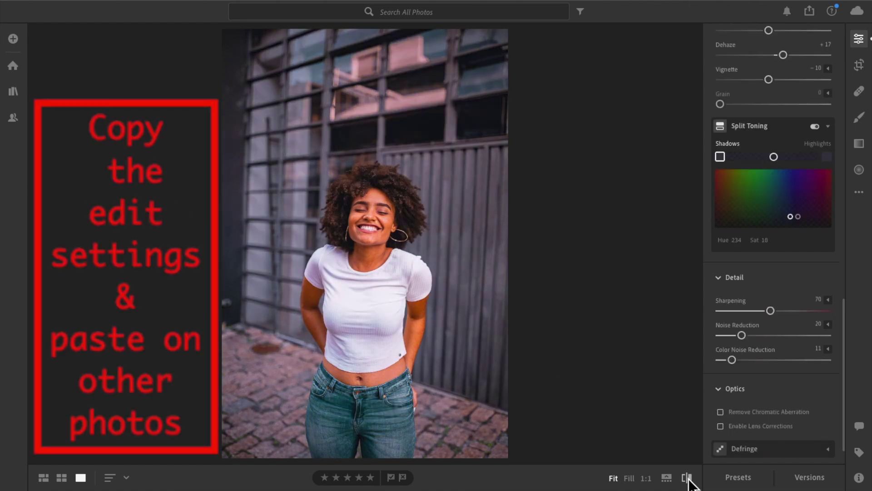
left_click(687, 478)
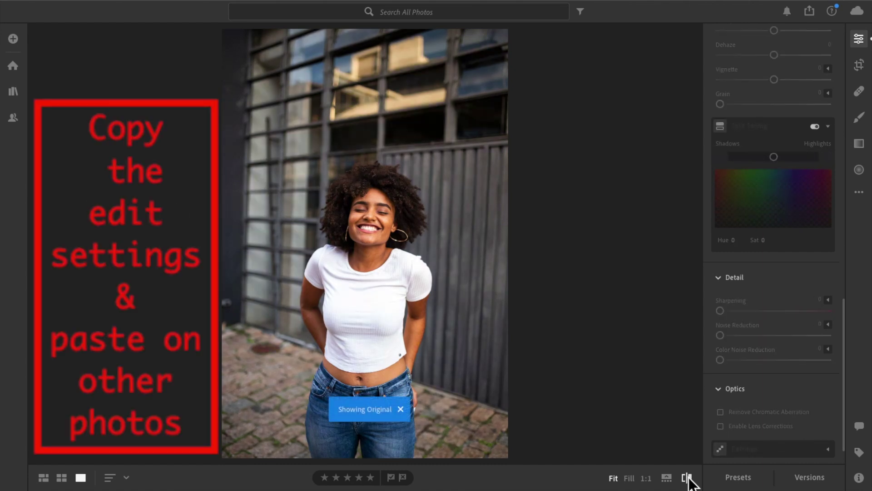
left_click(686, 478)
left_click(687, 478)
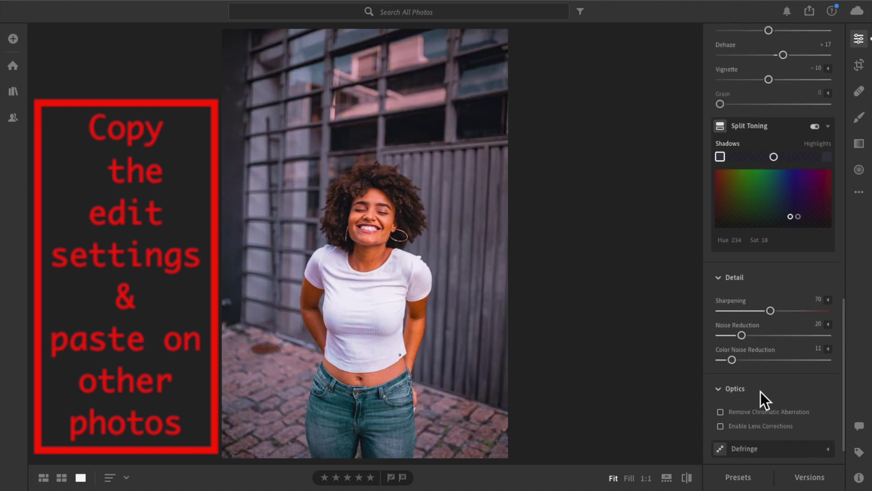
Copy the first portrait's edit settings
scroll(759, 344, "down", 2)
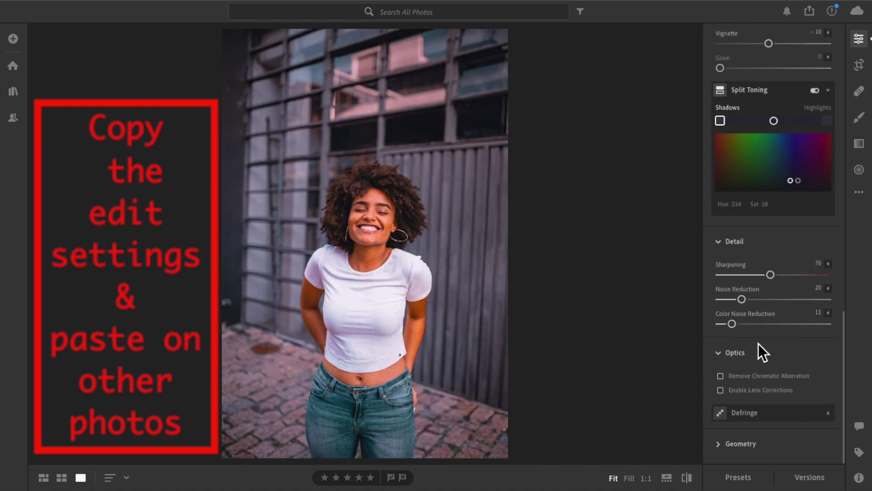
scroll(758, 343, "up", 3)
scroll(759, 344, "up", 3)
scroll(758, 344, "up", 4)
scroll(758, 343, "up", 2)
scroll(759, 343, "up", 3)
scroll(758, 344, "up", 8)
scroll(759, 343, "up", 10)
scroll(759, 343, "up", 5)
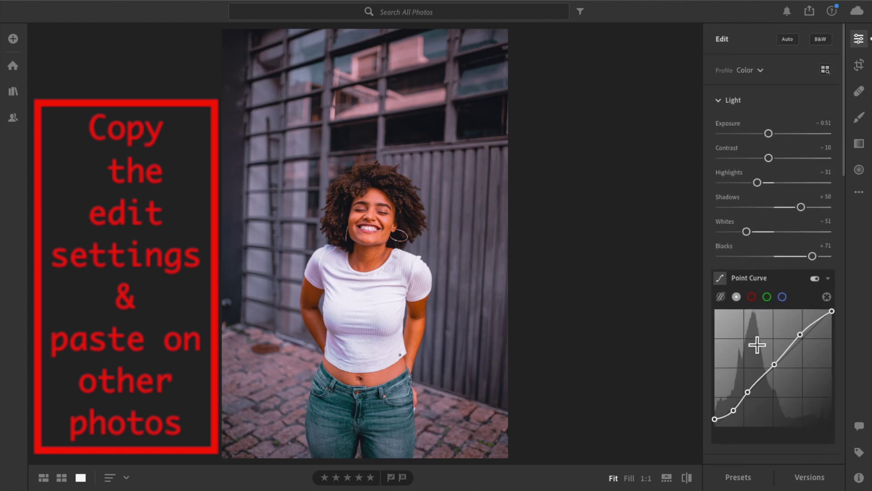
left_click(859, 193)
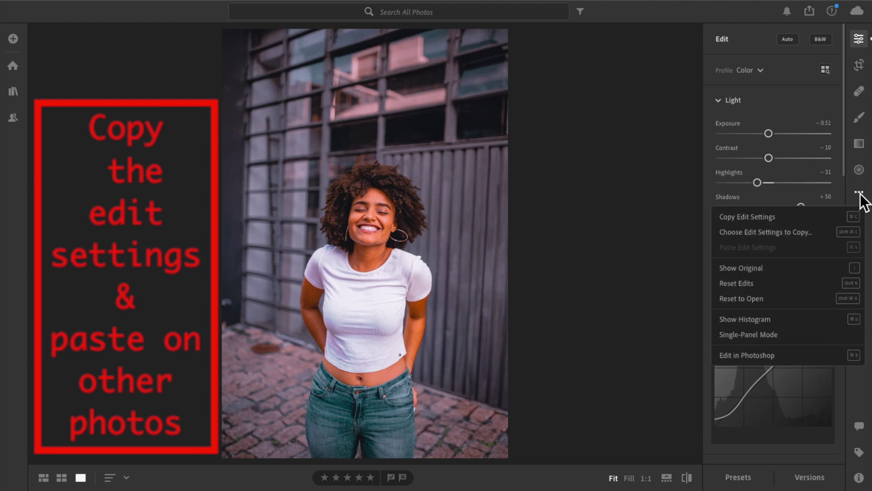
left_click(755, 216)
Paste the copied grade onto the second portrait and compare it with its original
key("Right")
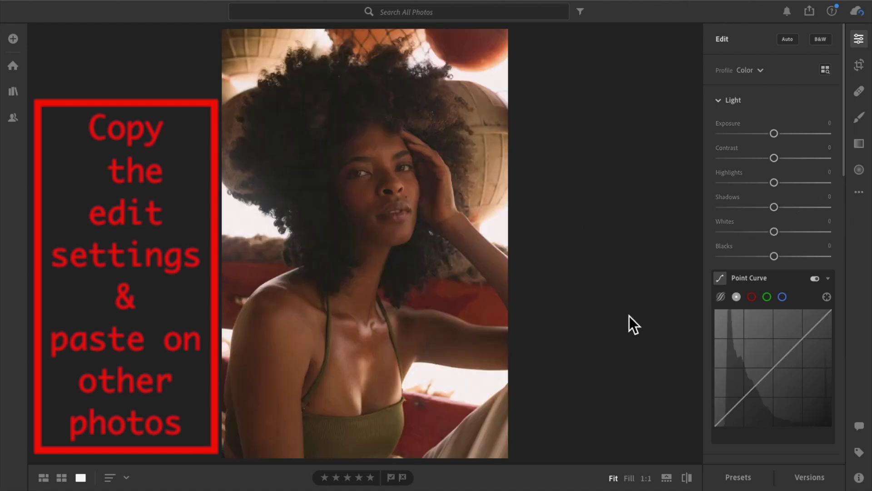
left_click(859, 192)
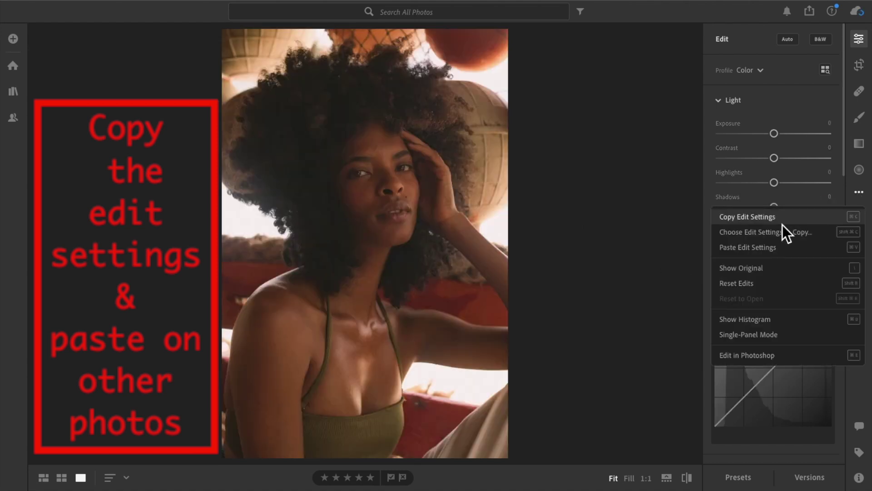
left_click(775, 243)
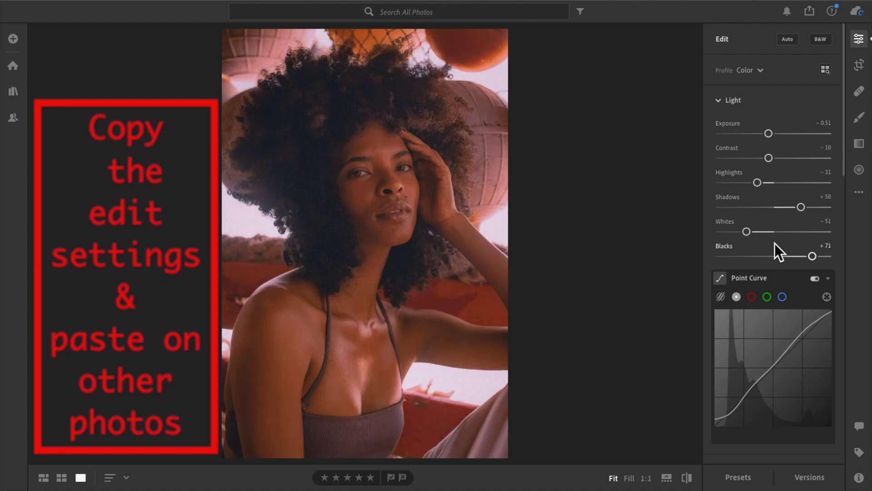
left_click(687, 478)
left_click(686, 478)
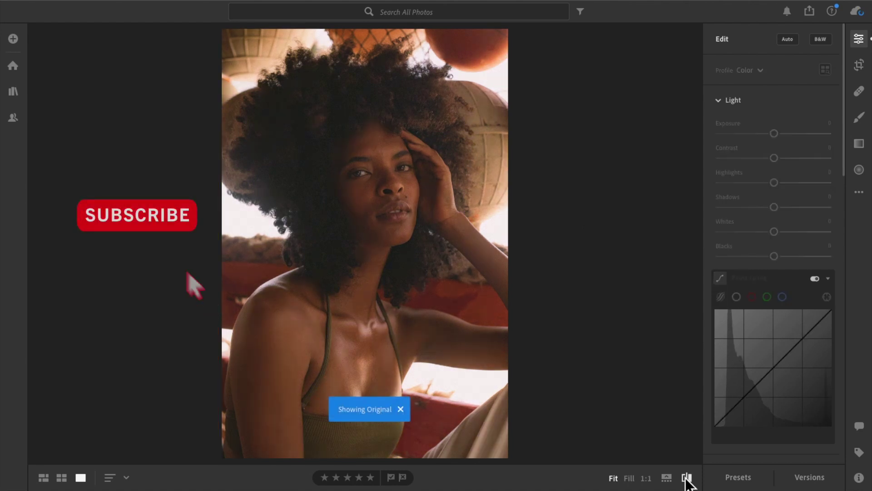
left_click(686, 478)
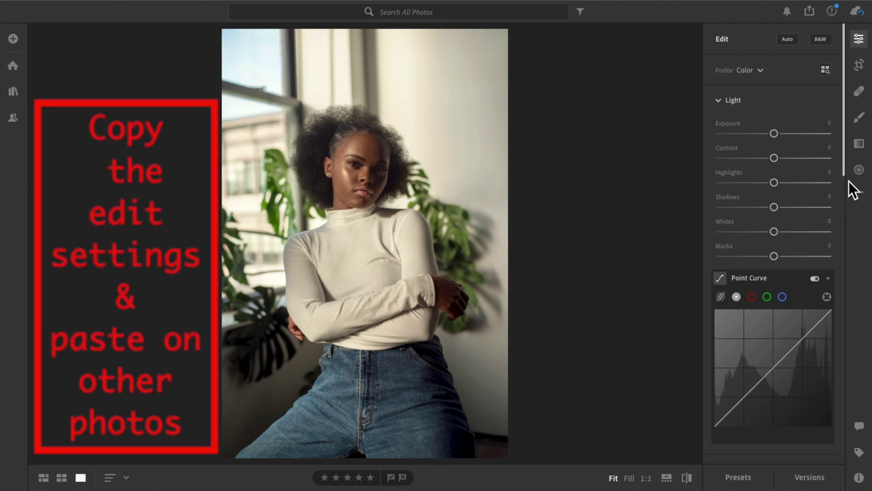
left_click(859, 191)
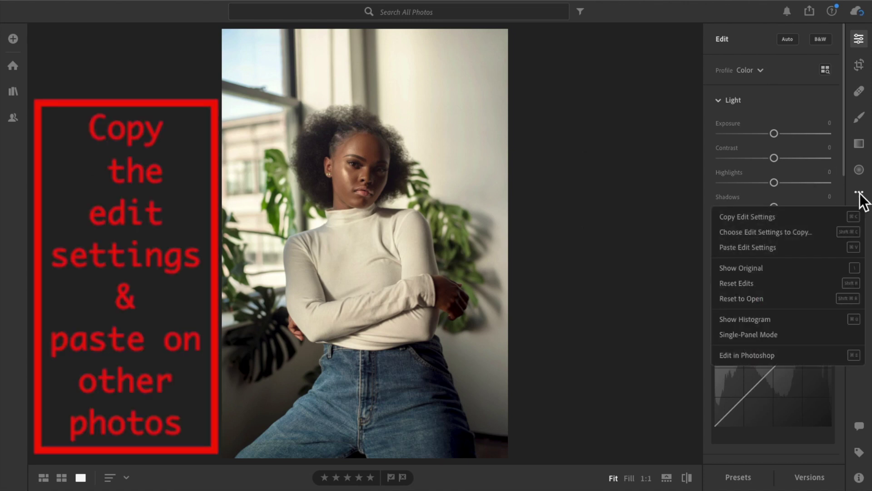
left_click(752, 248)
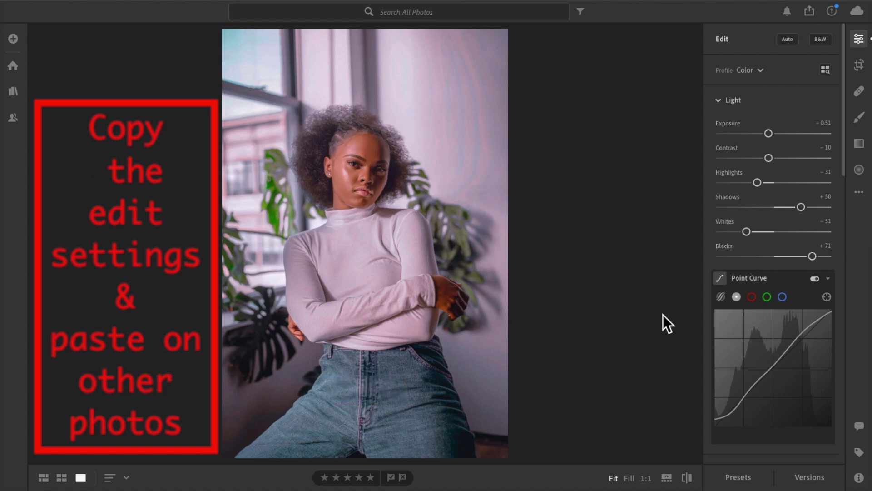
left_click(686, 476)
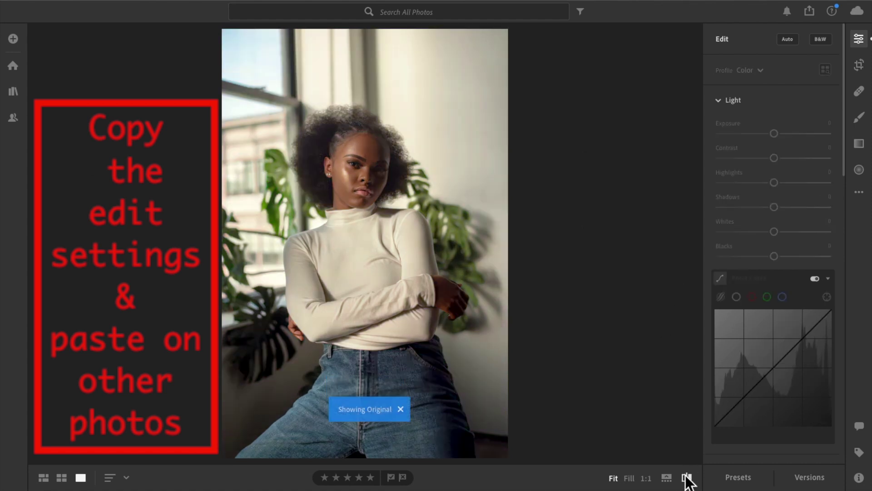
left_click(686, 476)
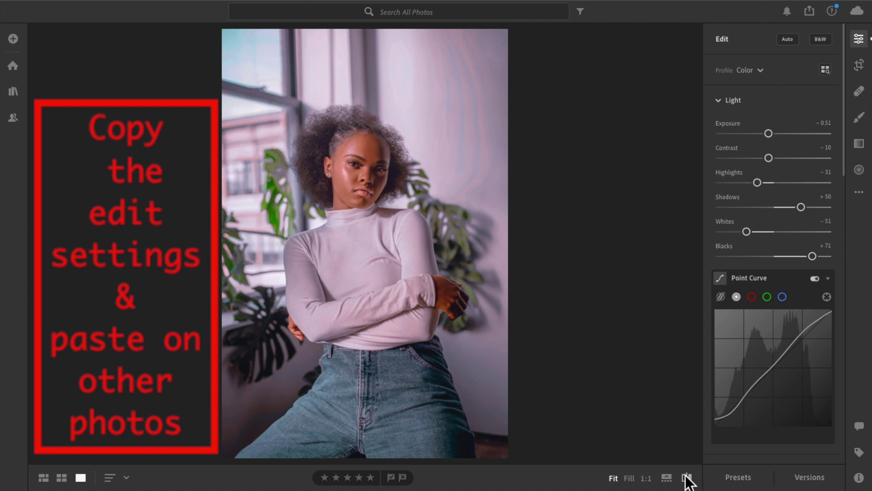
left_click(686, 476)
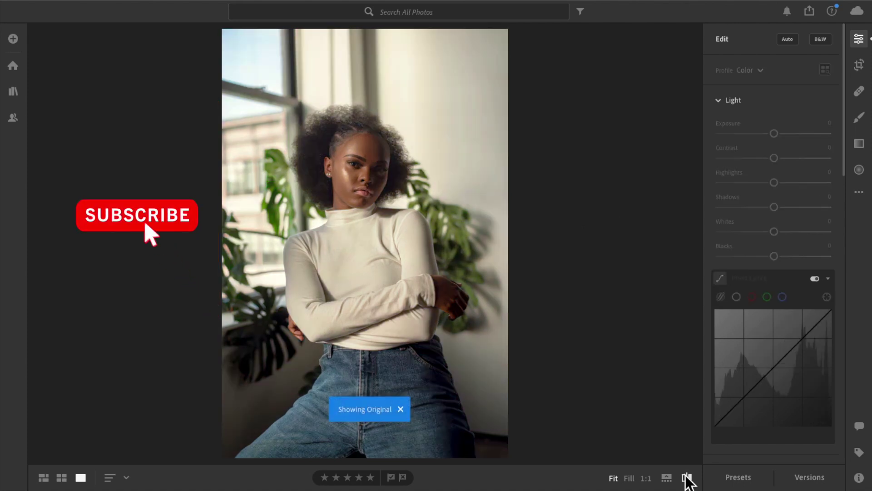
left_click(685, 476)
left_click(686, 476)
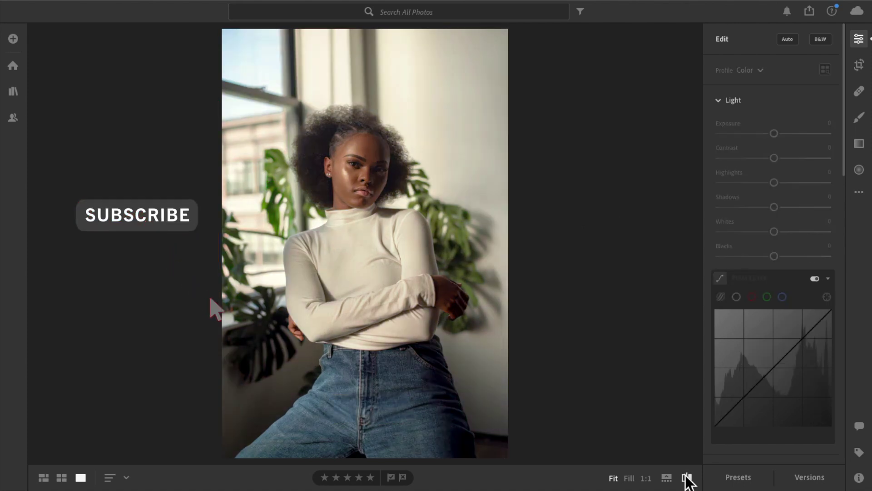
left_click(686, 476)
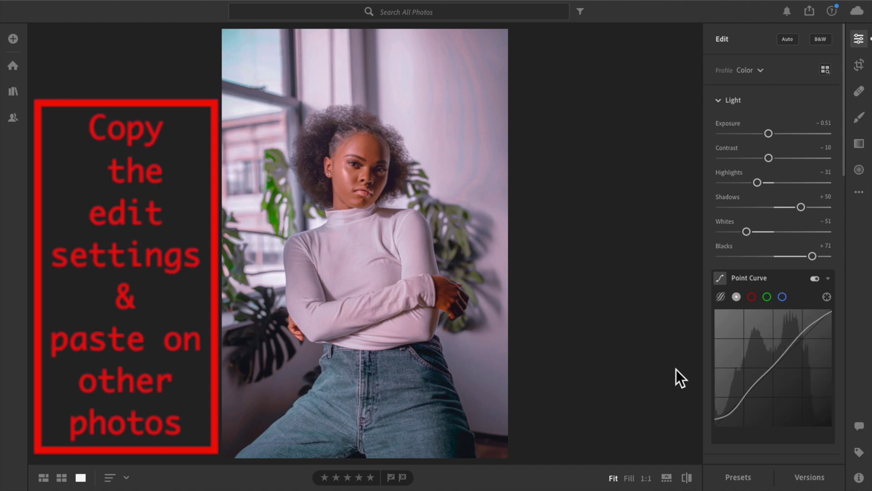
key("Right")
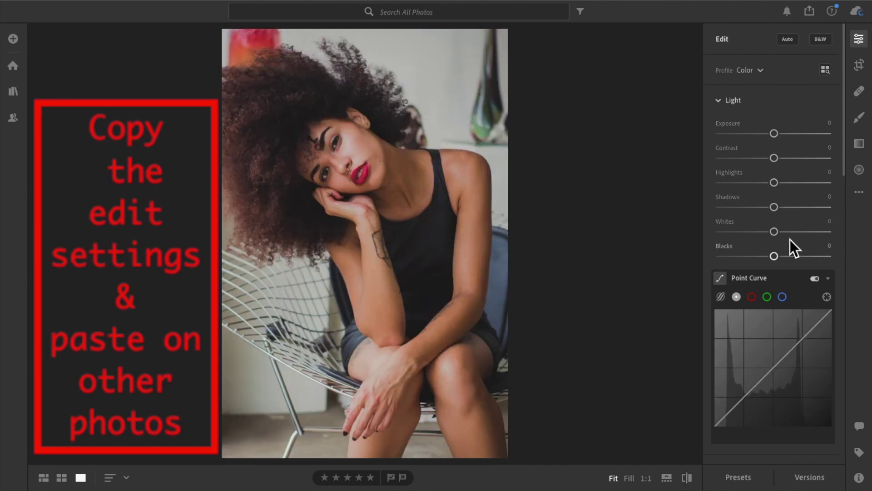
Paste the warm muted grade onto the red-lipstick portrait and check it against the original twice
left_click(859, 193)
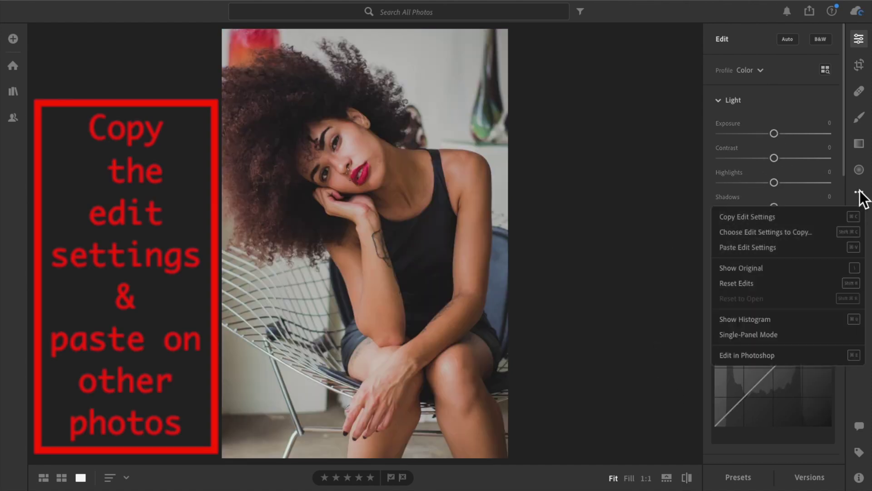
left_click(765, 248)
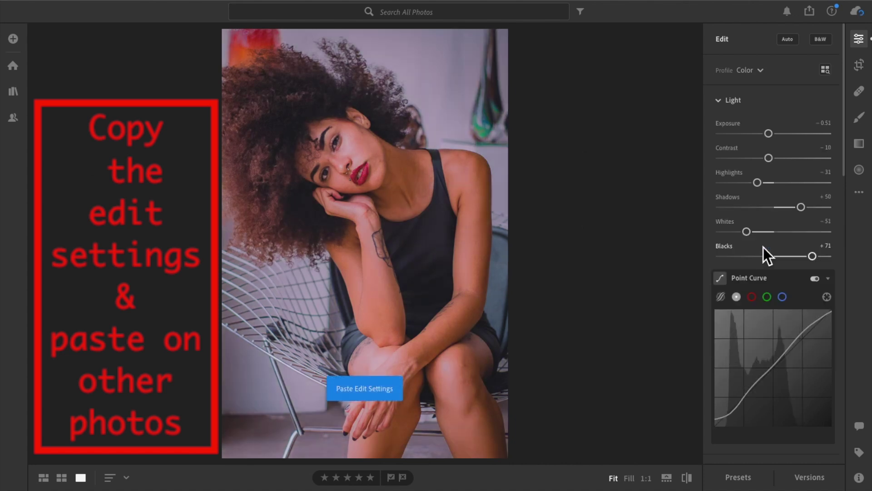
left_click(686, 476)
left_click(687, 478)
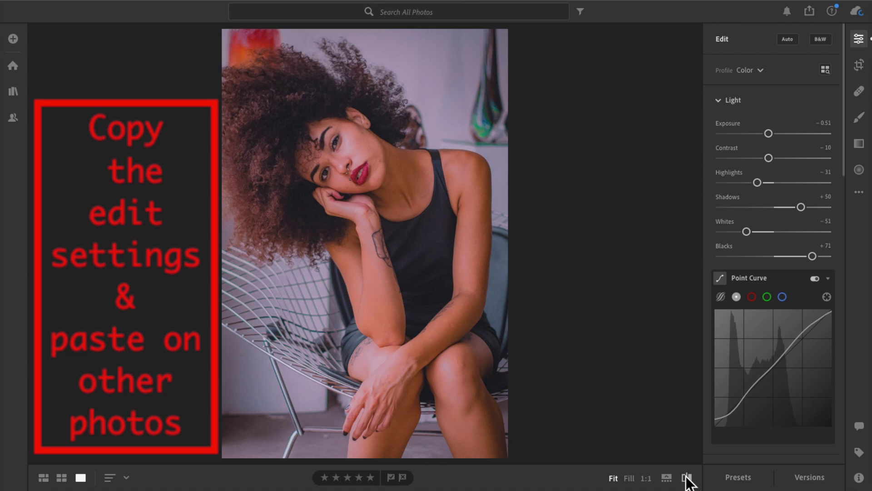
left_click(687, 478)
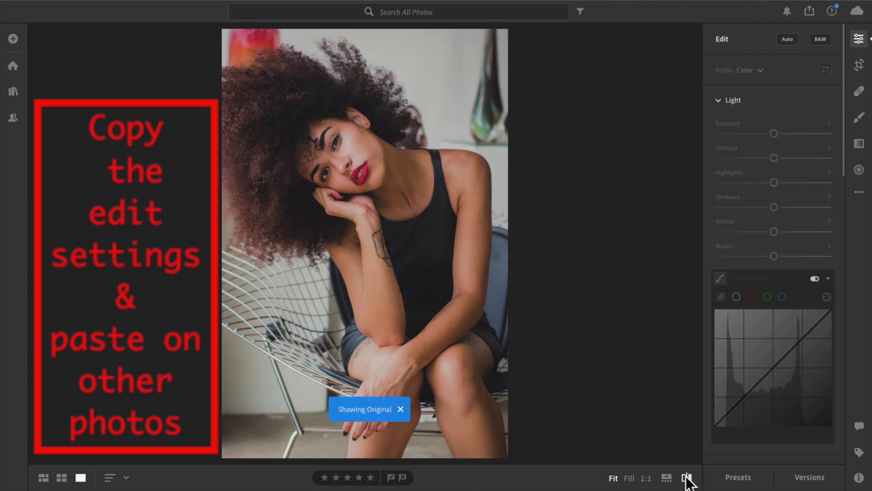
left_click(687, 478)
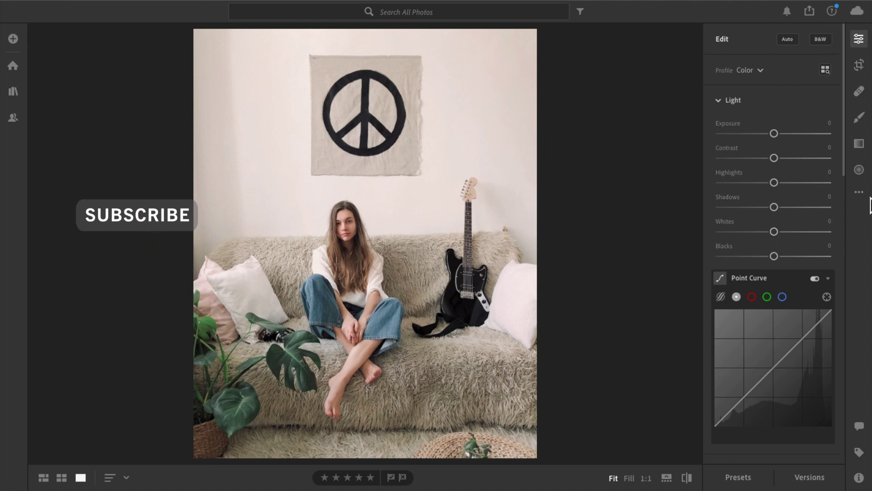
Paste the grade onto the sofa peace-sign photo, compare with the original, then advance
left_click(860, 193)
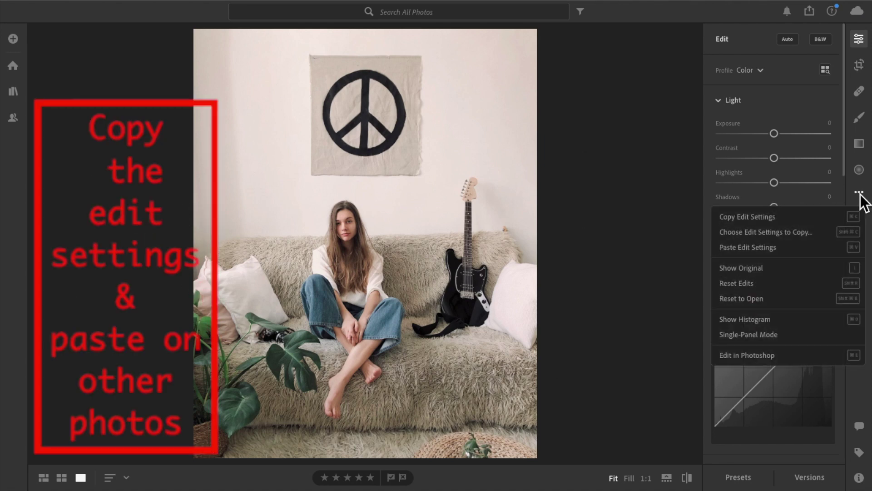
left_click(770, 248)
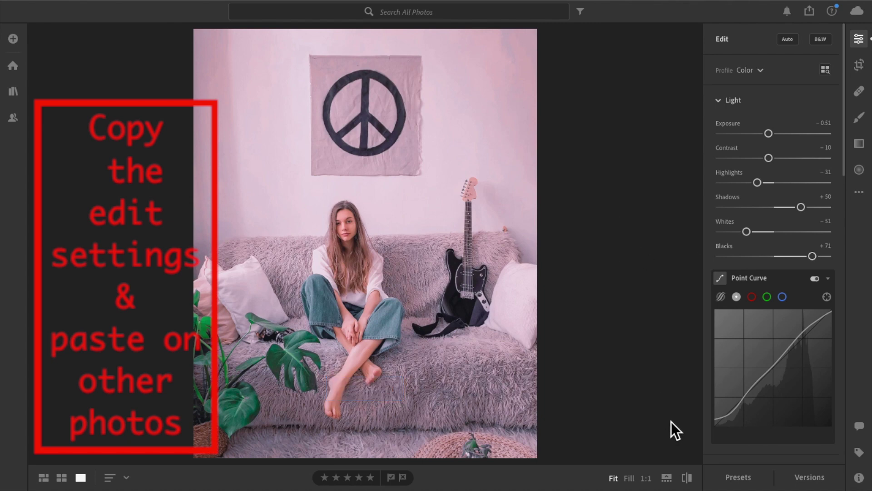
left_click(687, 476)
left_click(687, 477)
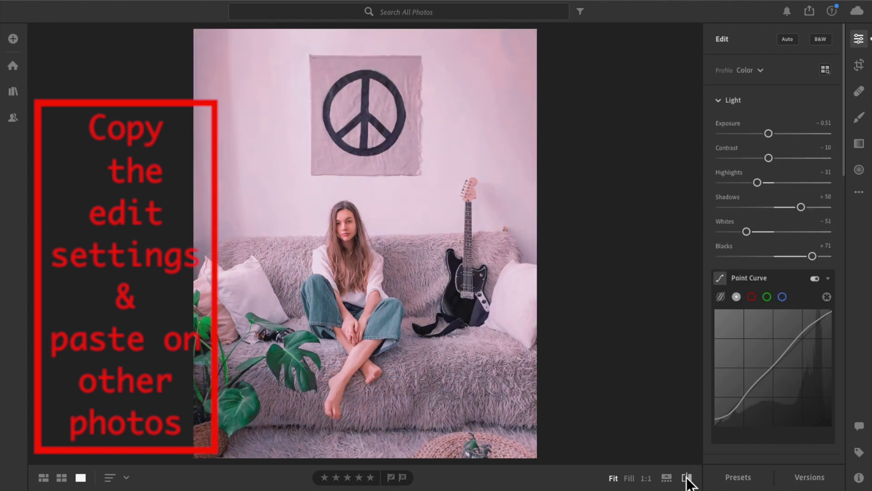
left_click(687, 477)
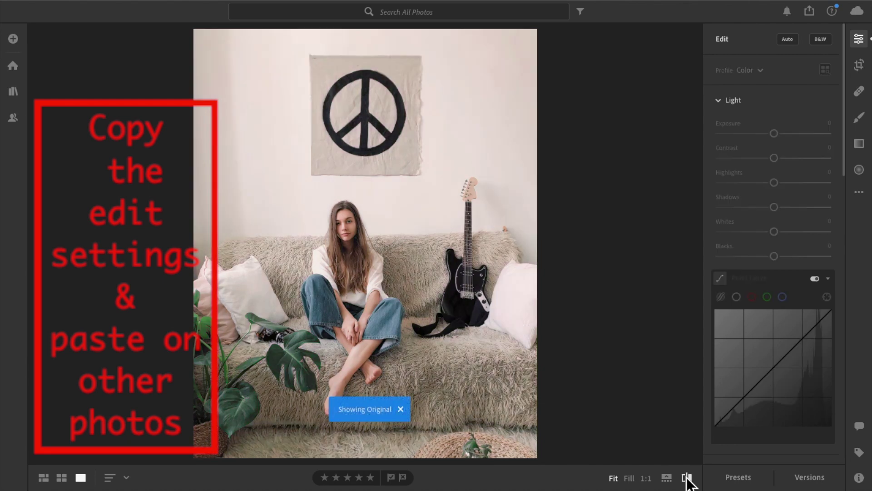
left_click(687, 477)
left_click(687, 477)
left_click(687, 477)
key("Right")
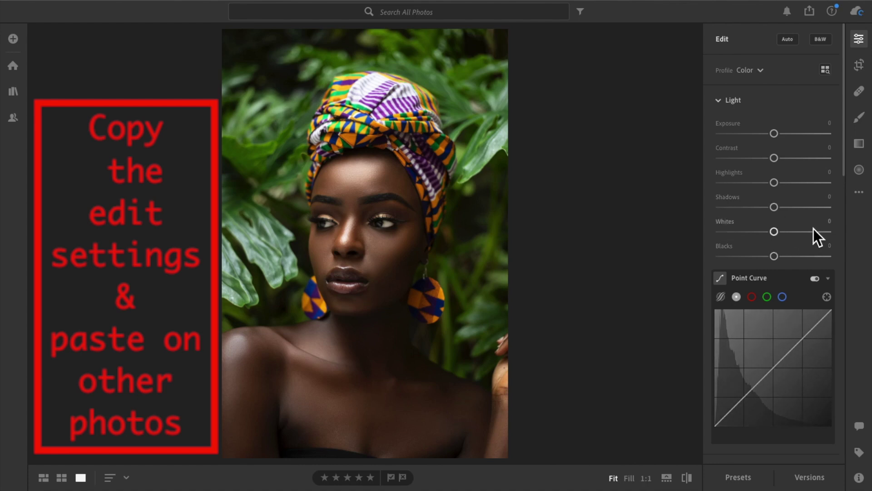
Paste the grade onto the headwrap portrait, compare repeatedly with its original, then advance
left_click(859, 191)
left_click(769, 244)
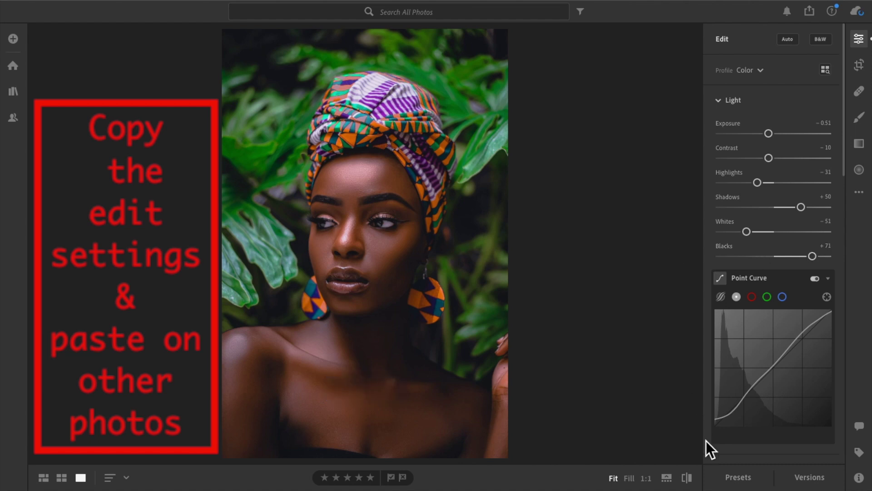
left_click(687, 477)
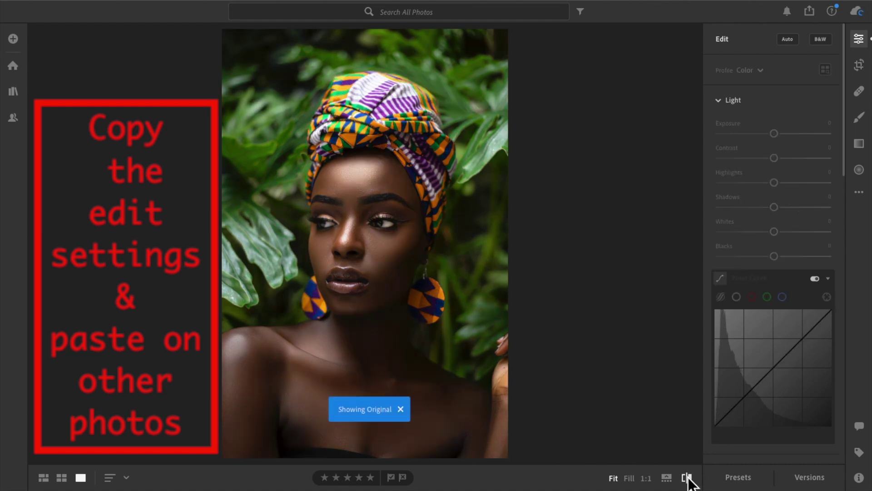
left_click(687, 477)
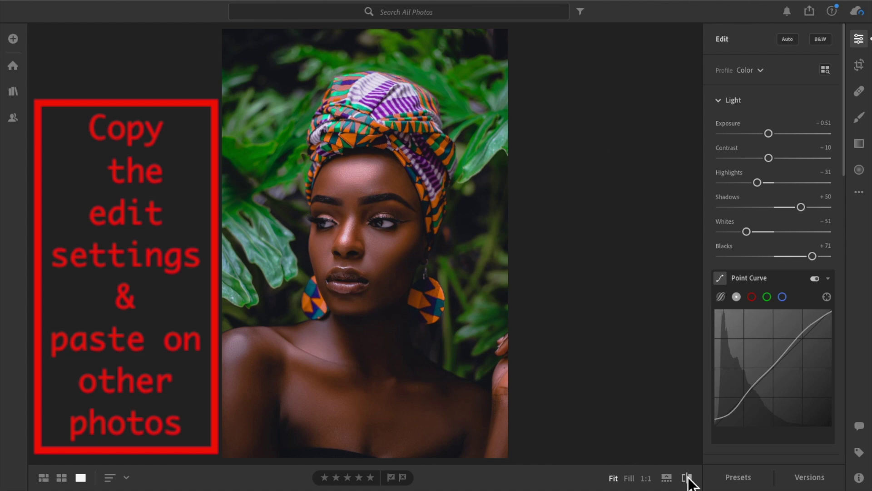
left_click(687, 477)
left_click(687, 477)
left_click(686, 477)
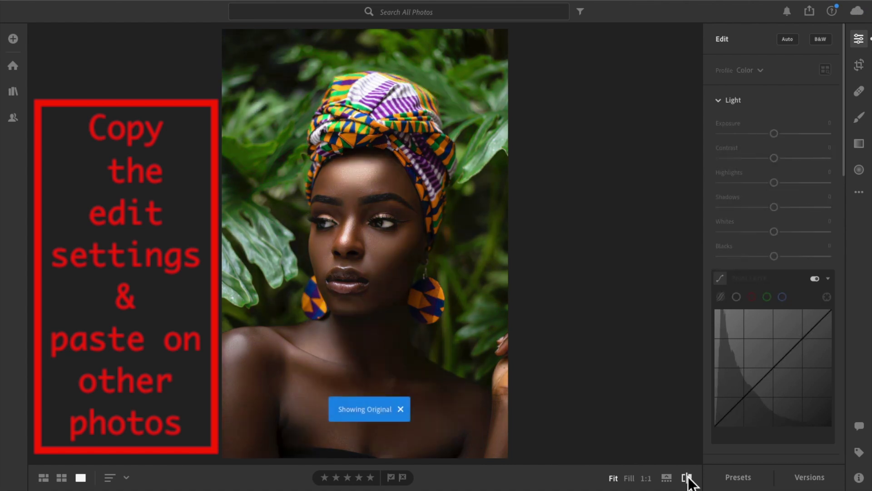
left_click(687, 477)
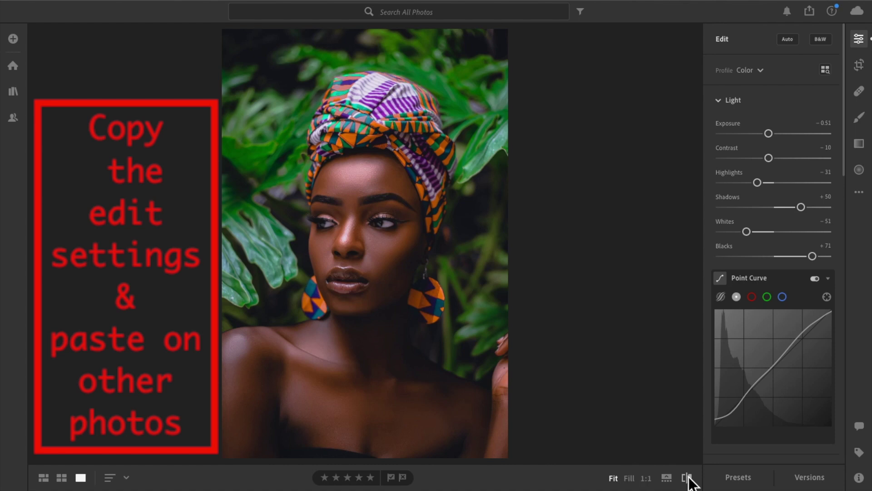
left_click(687, 477)
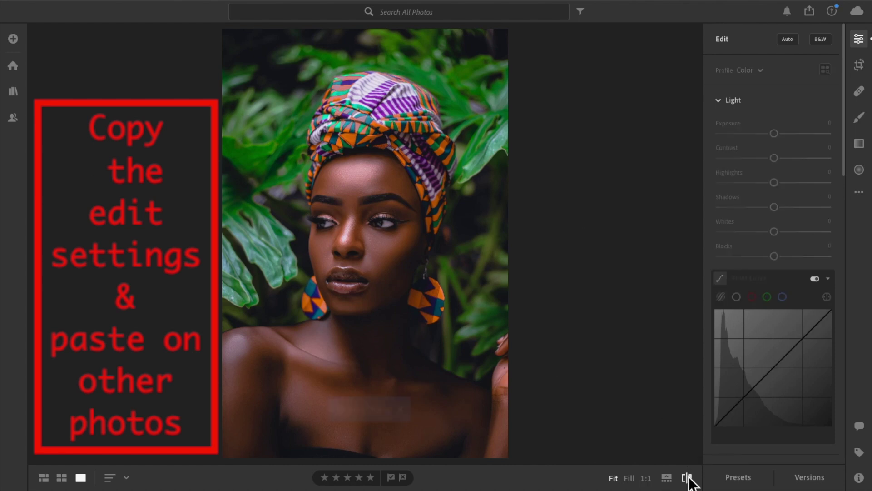
left_click(687, 477)
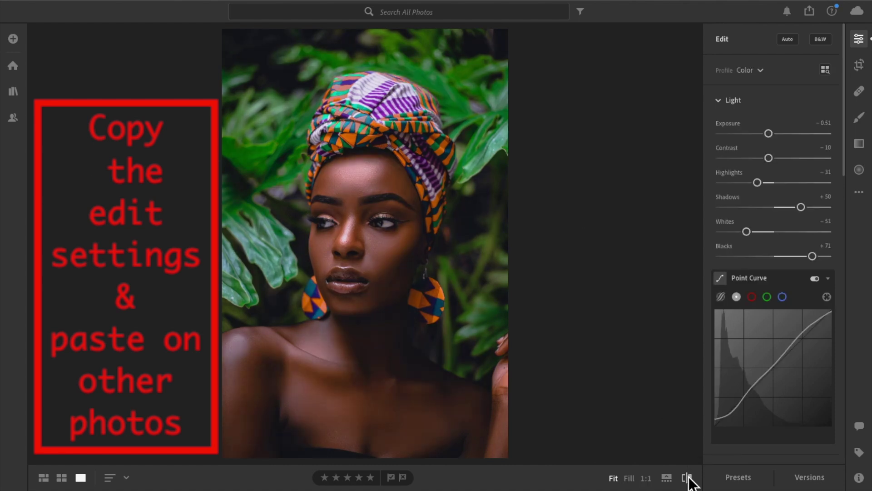
key("Right")
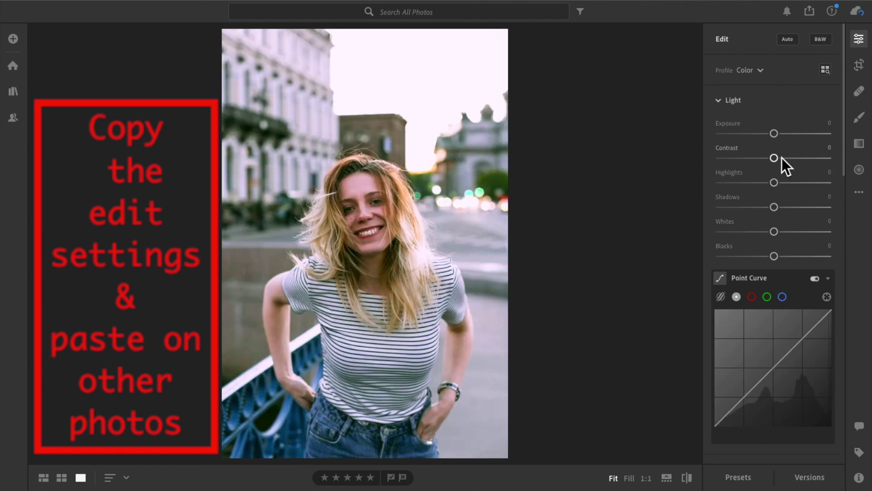
Paste the grade onto the smiling street portrait and flip between graded and original versions
left_click(859, 192)
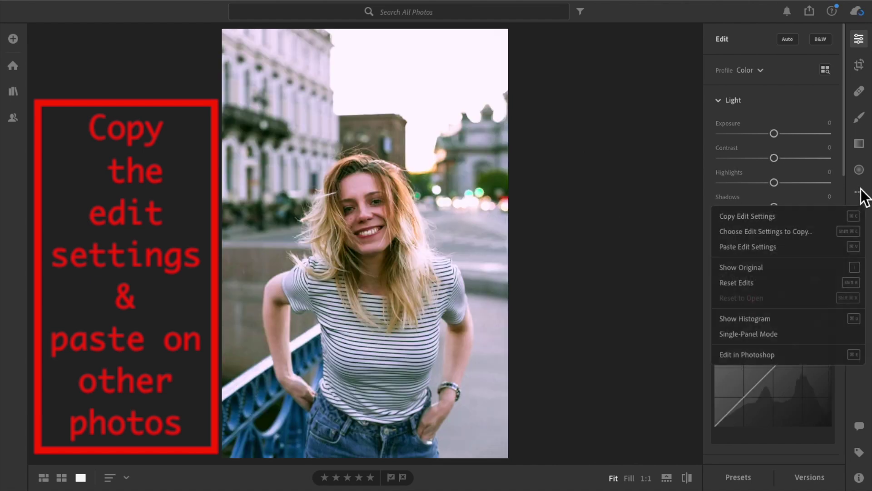
left_click(757, 247)
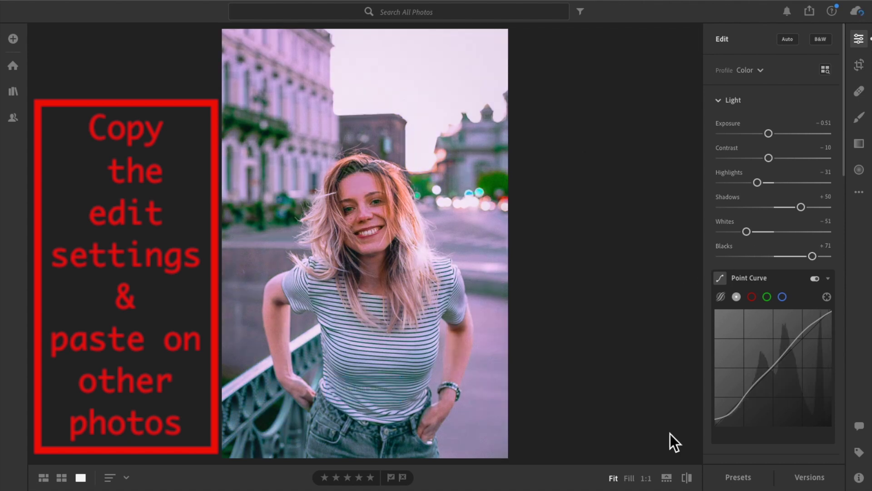
left_click(686, 477)
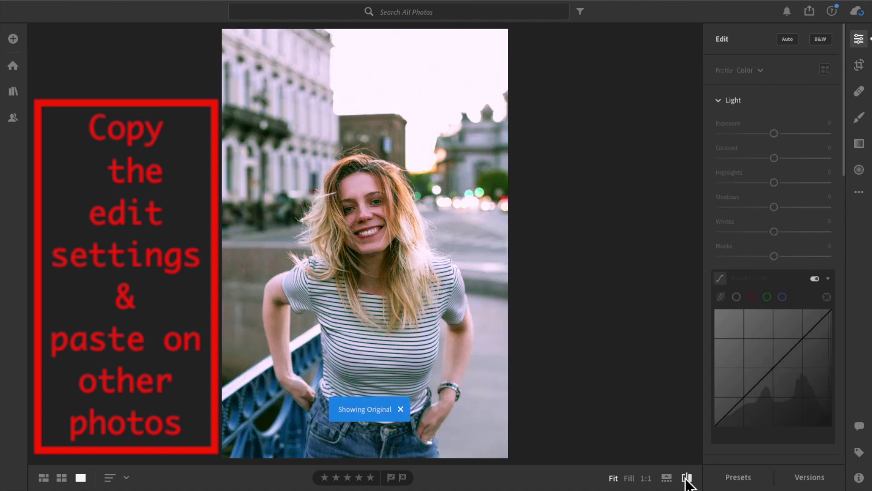
left_click(686, 477)
left_click(686, 477)
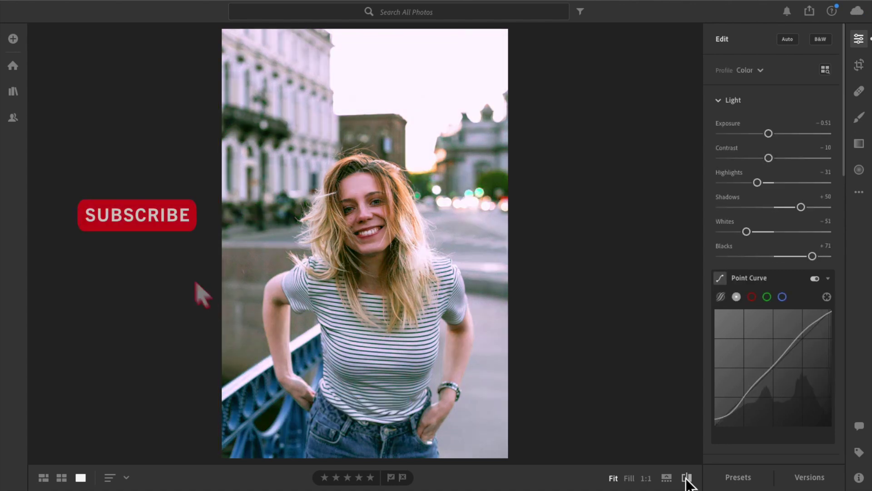
left_click(685, 477)
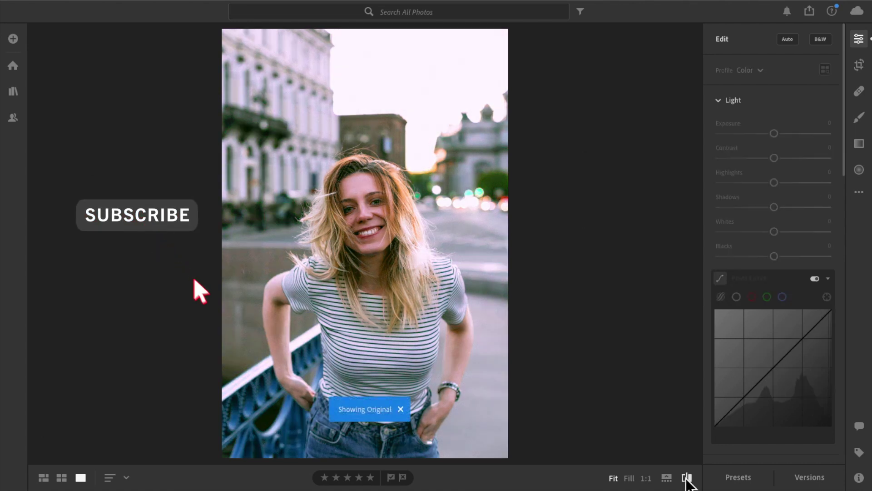
left_click(686, 478)
left_click(687, 478)
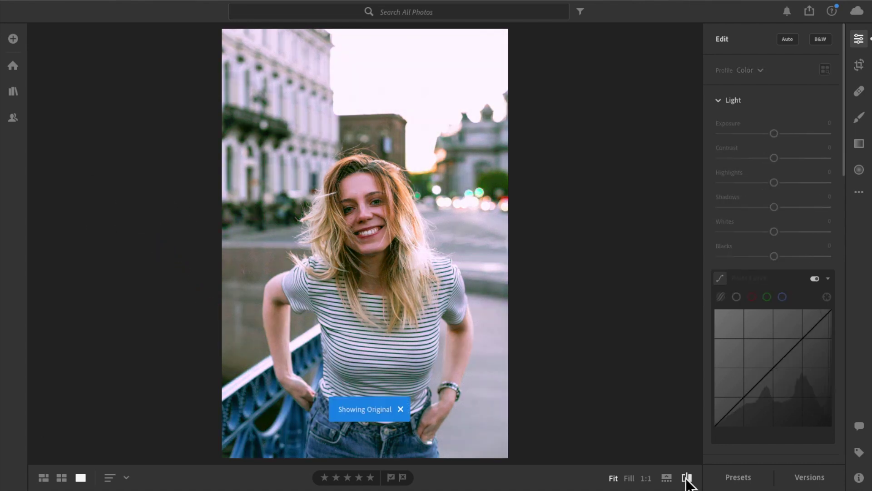
left_click(686, 478)
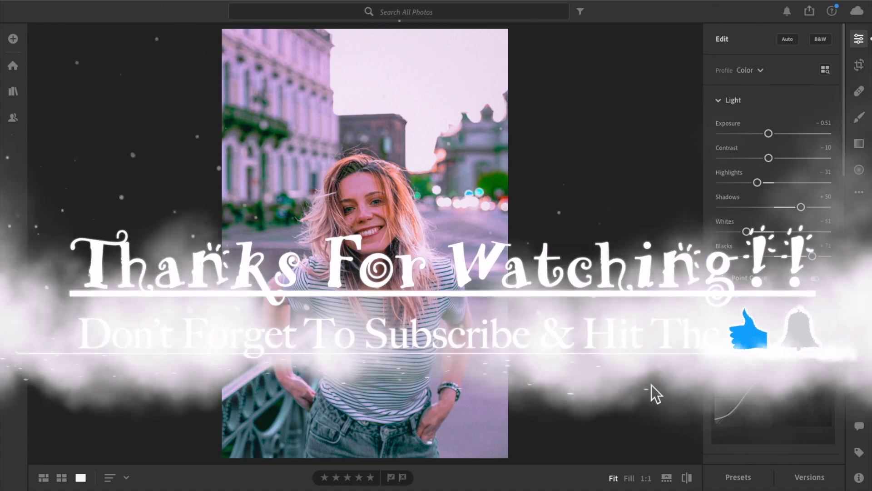